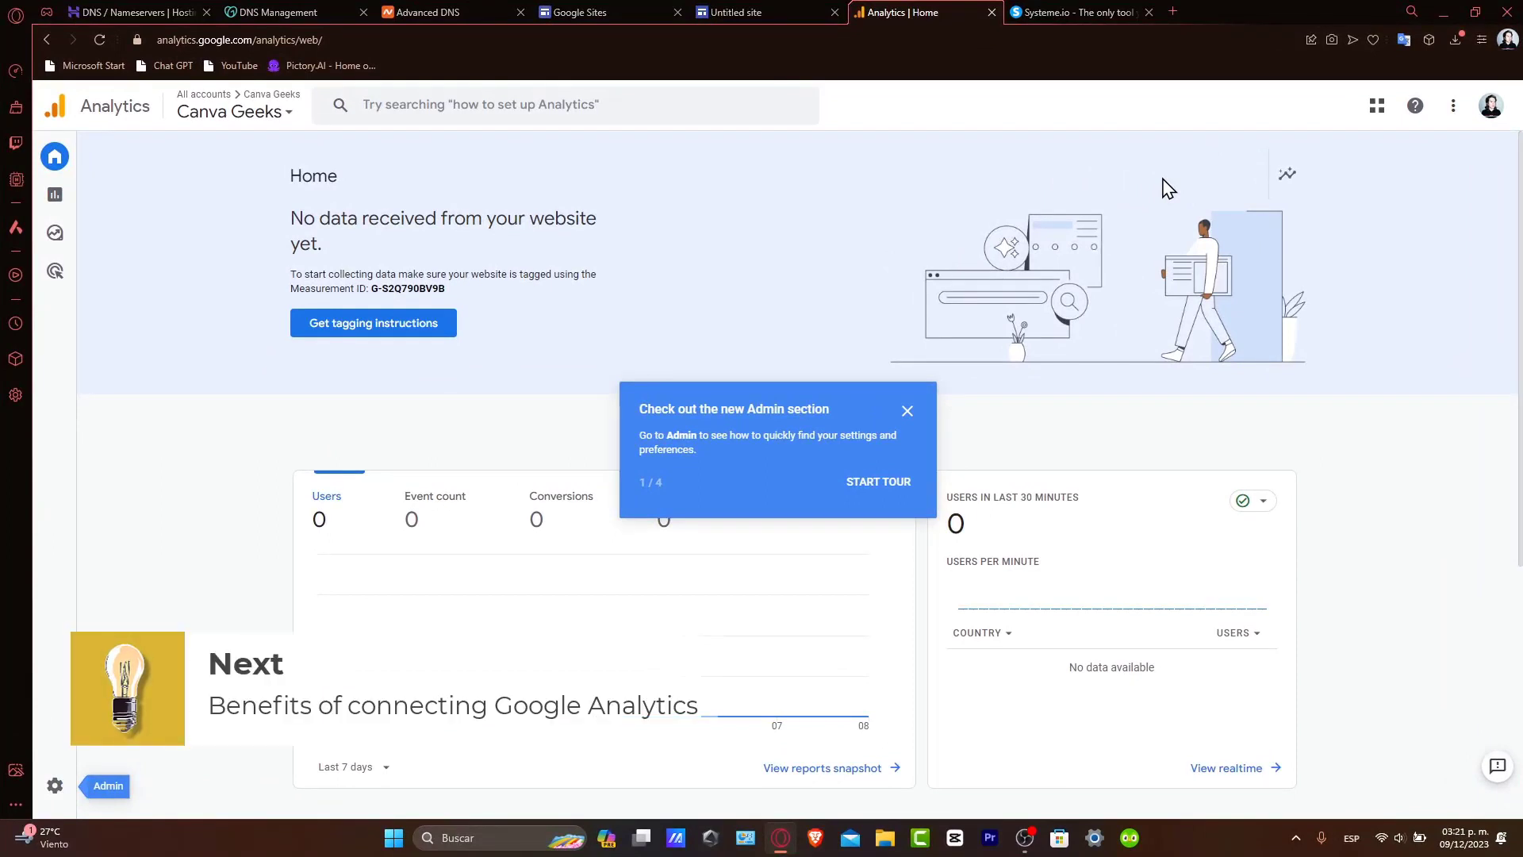
- Sign in to Systeme.io and reach the dashboard showing 0 new leads for 31 days
click(1104, 4)
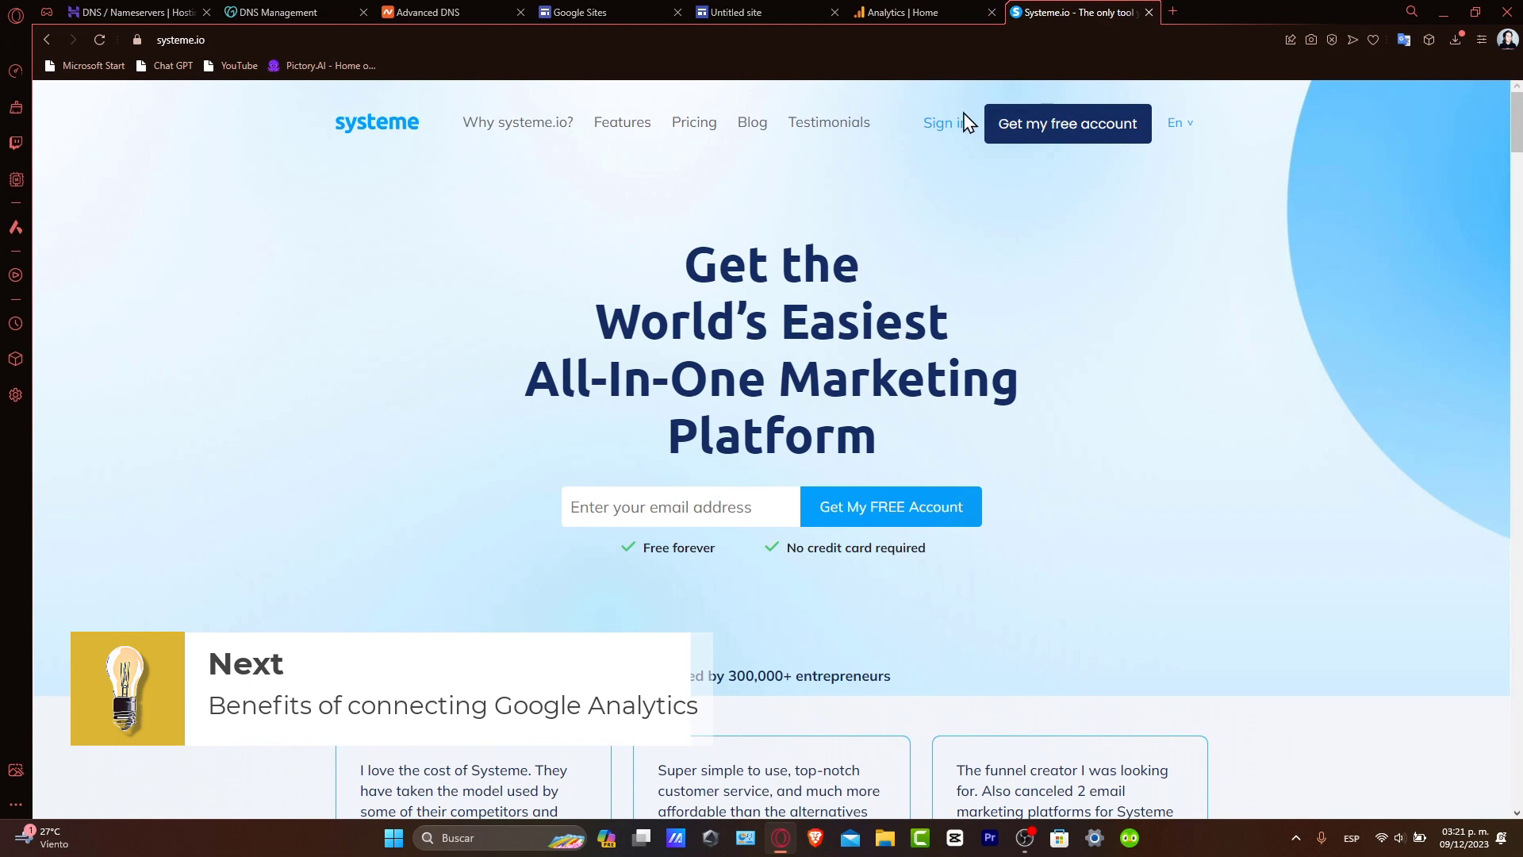
double_click(958, 123)
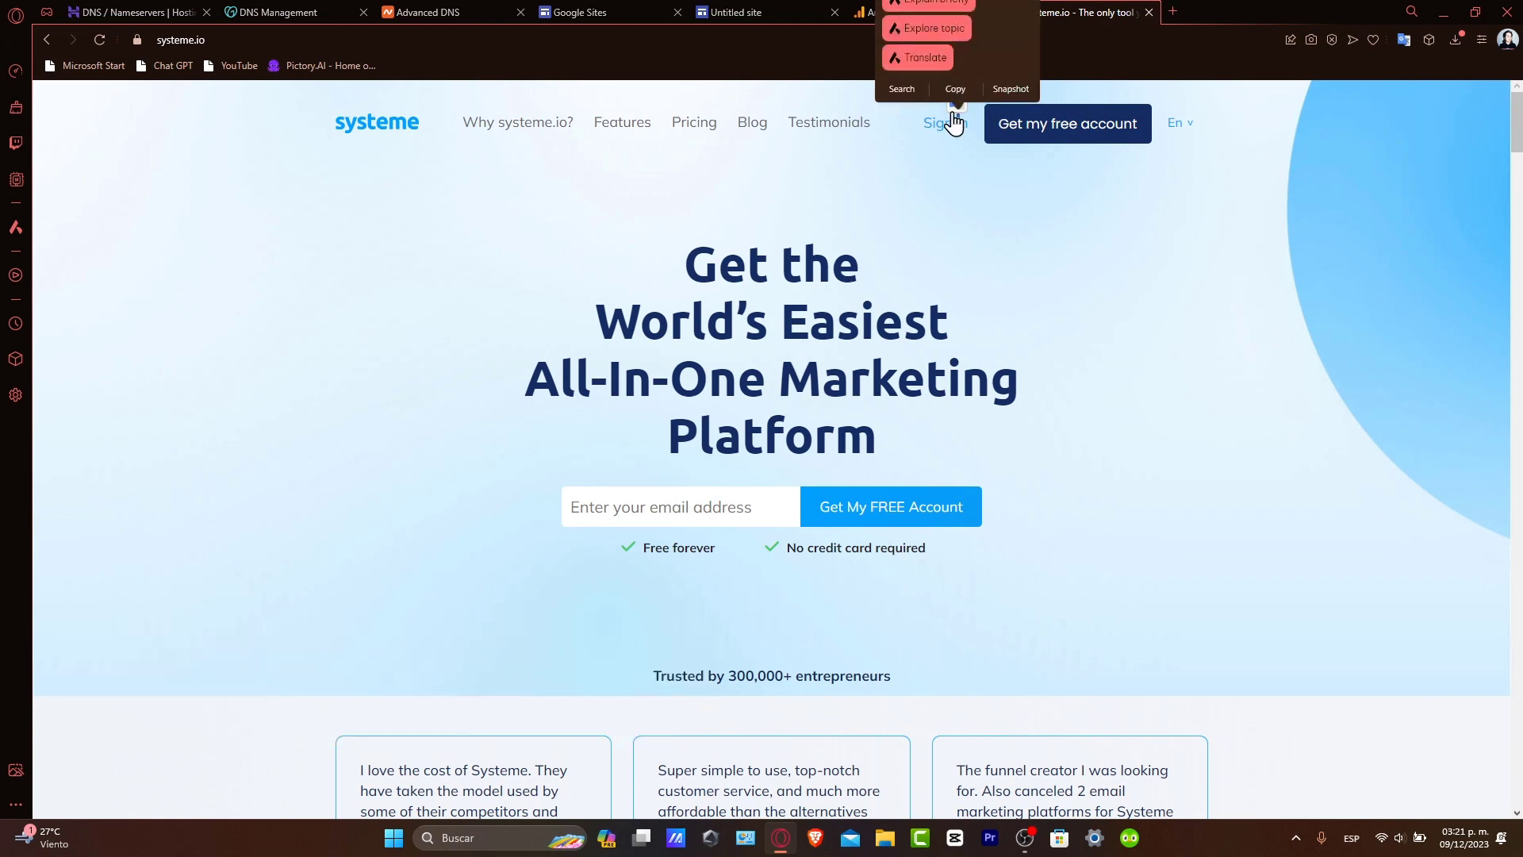
click(940, 145)
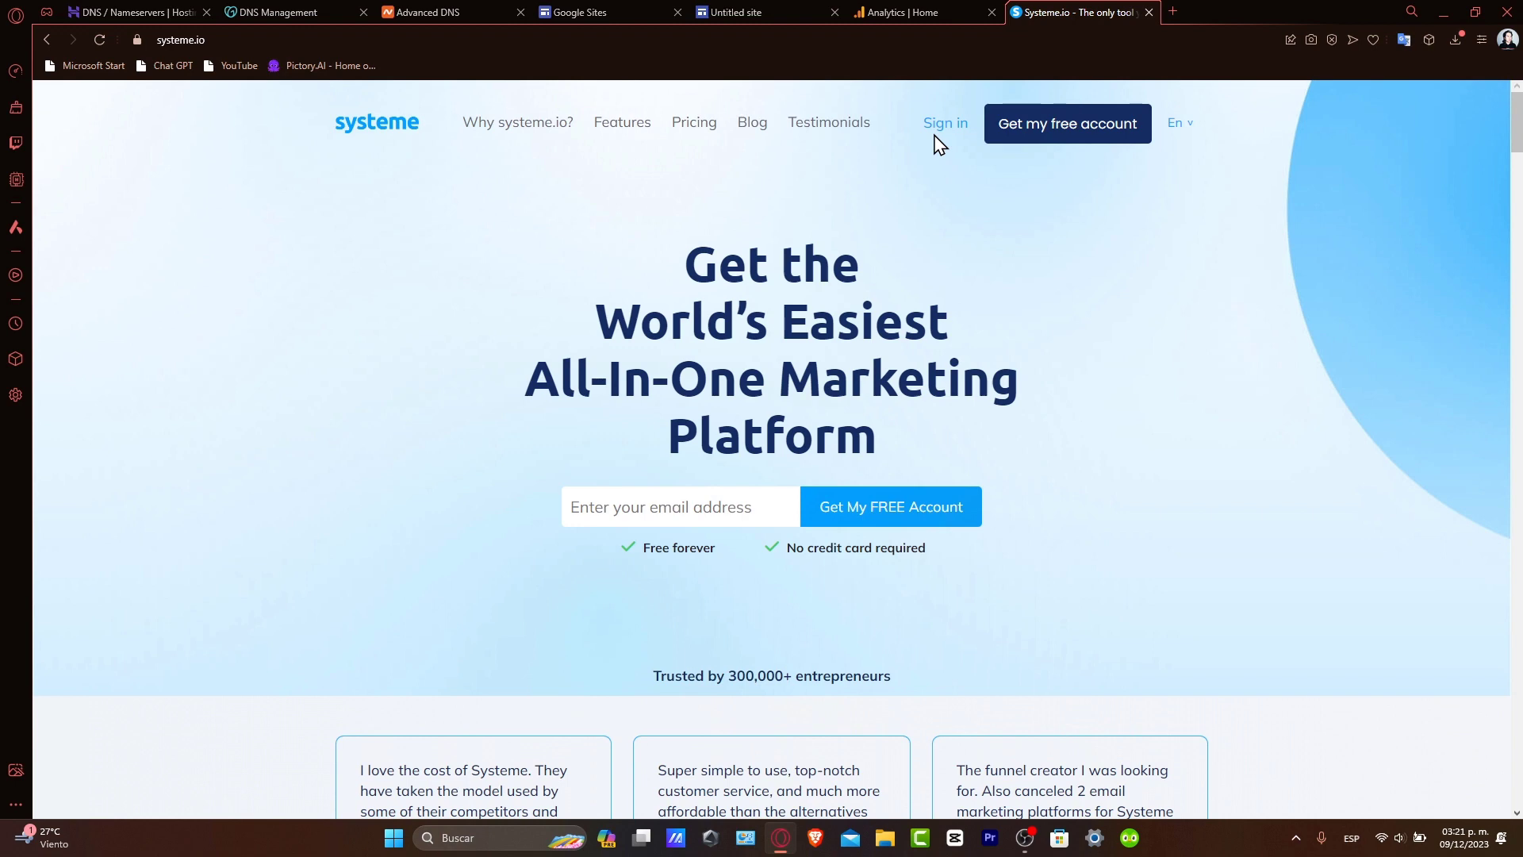
click(928, 133)
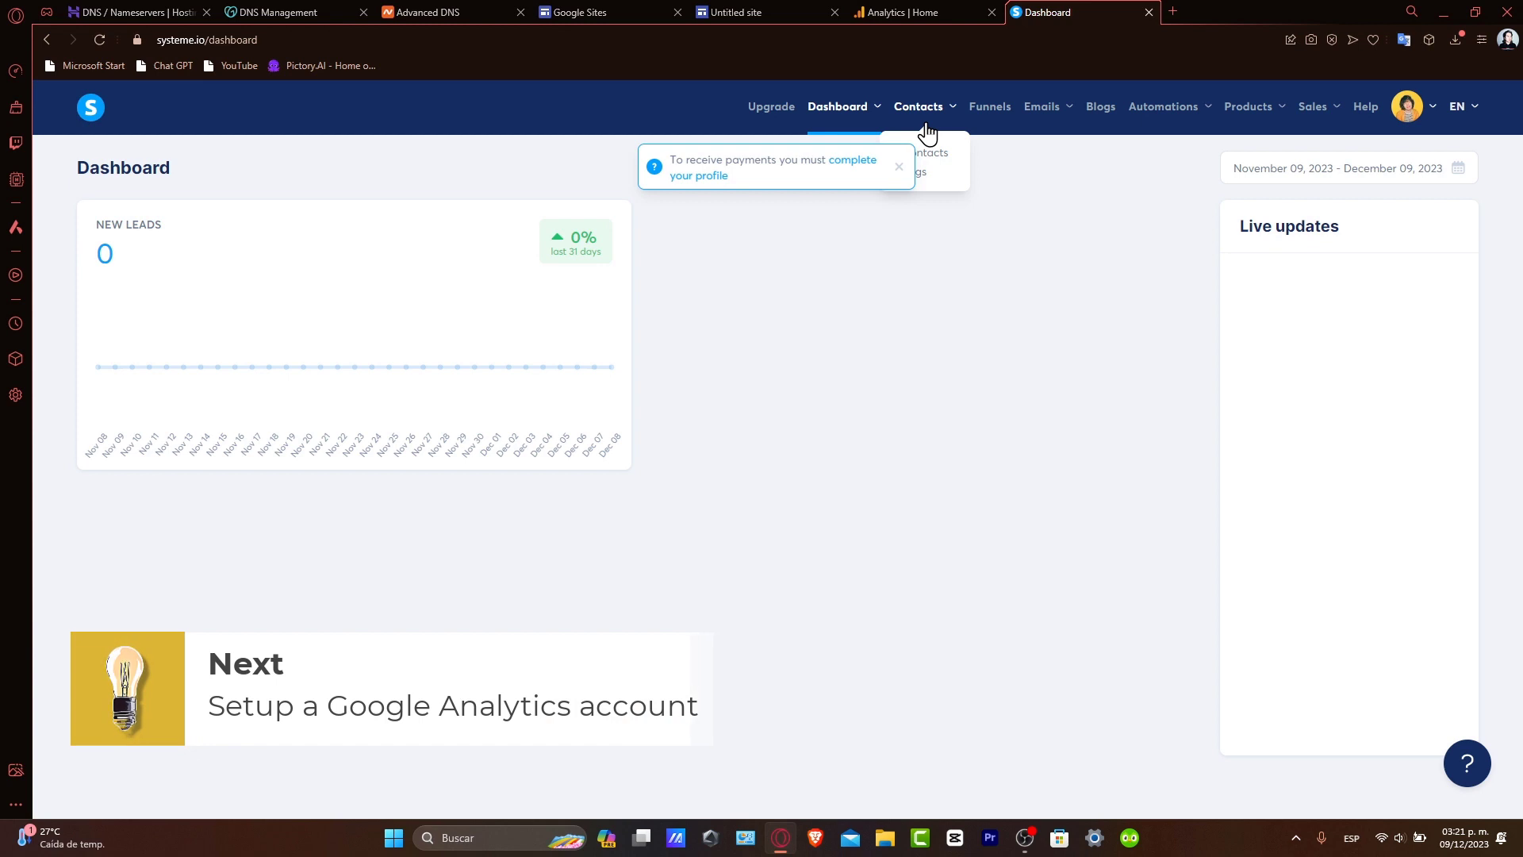
- Go to the Analytics Admin Account details page, skip the tour, and expand the Create menu
click(891, 11)
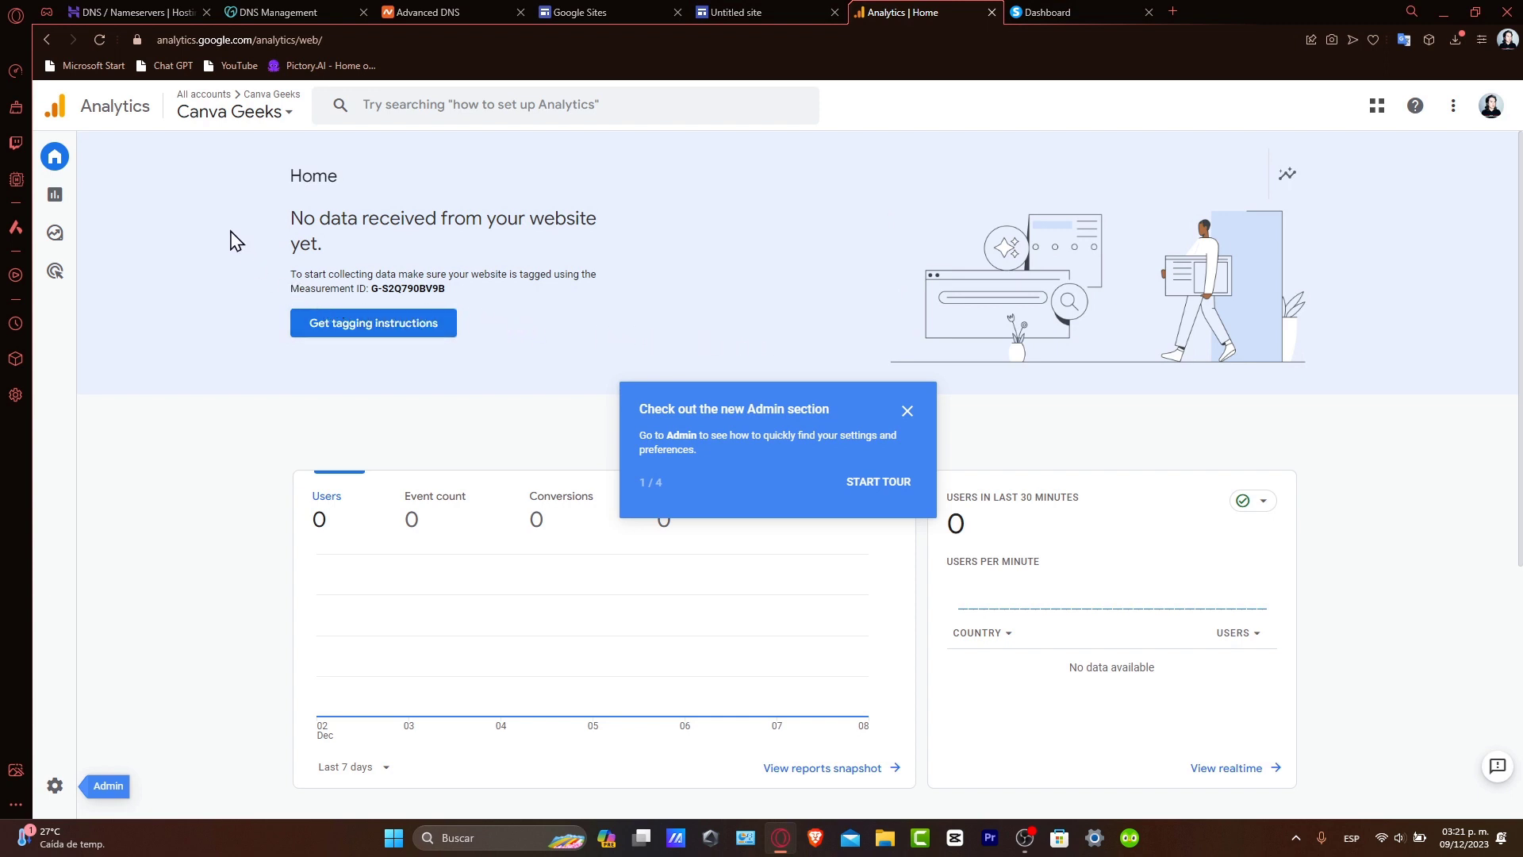
click(208, 115)
click(194, 626)
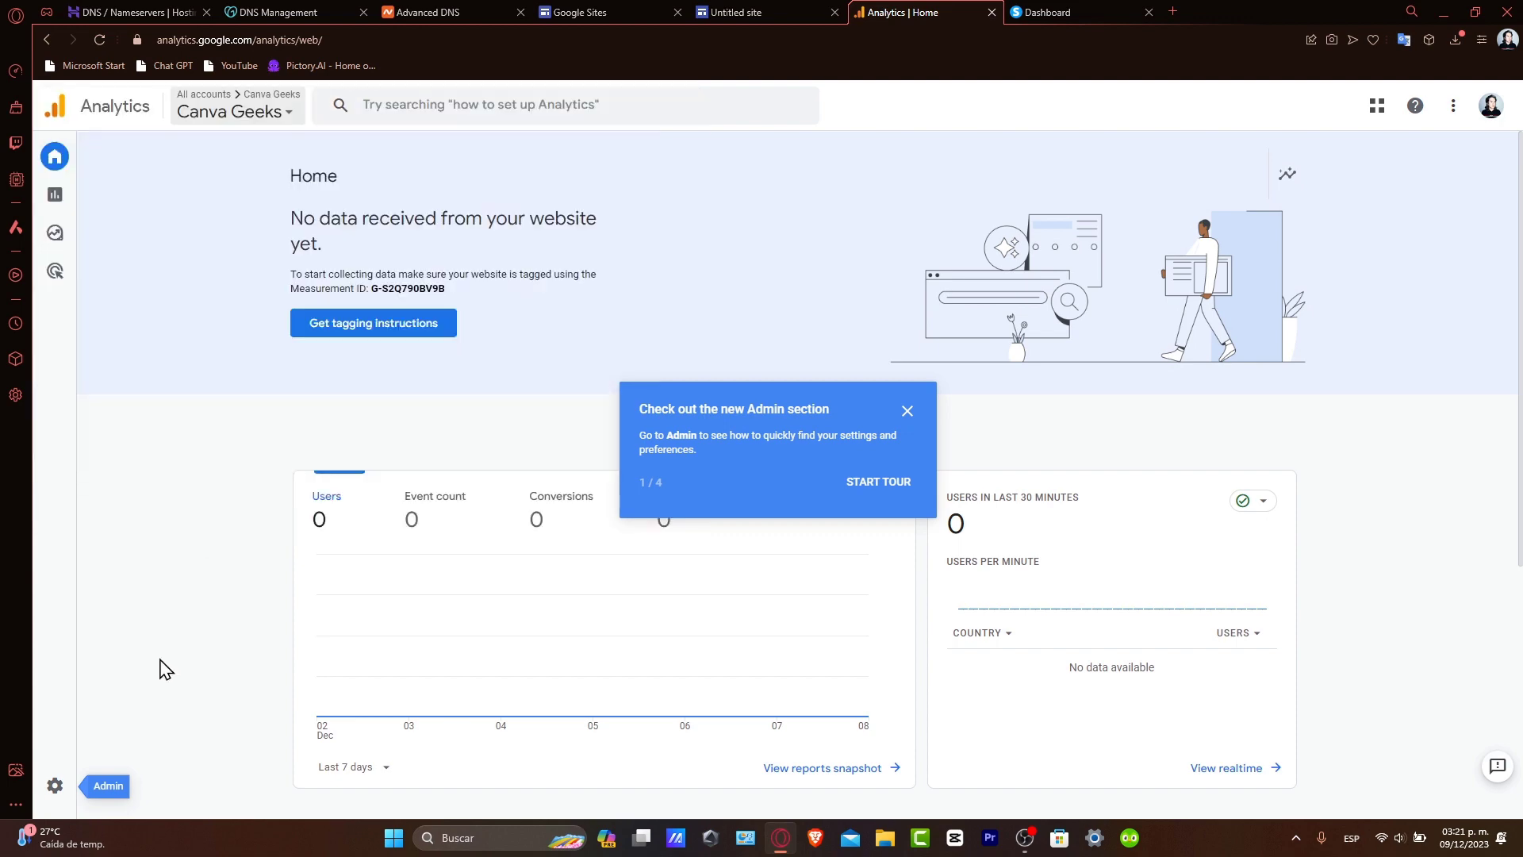
click(57, 786)
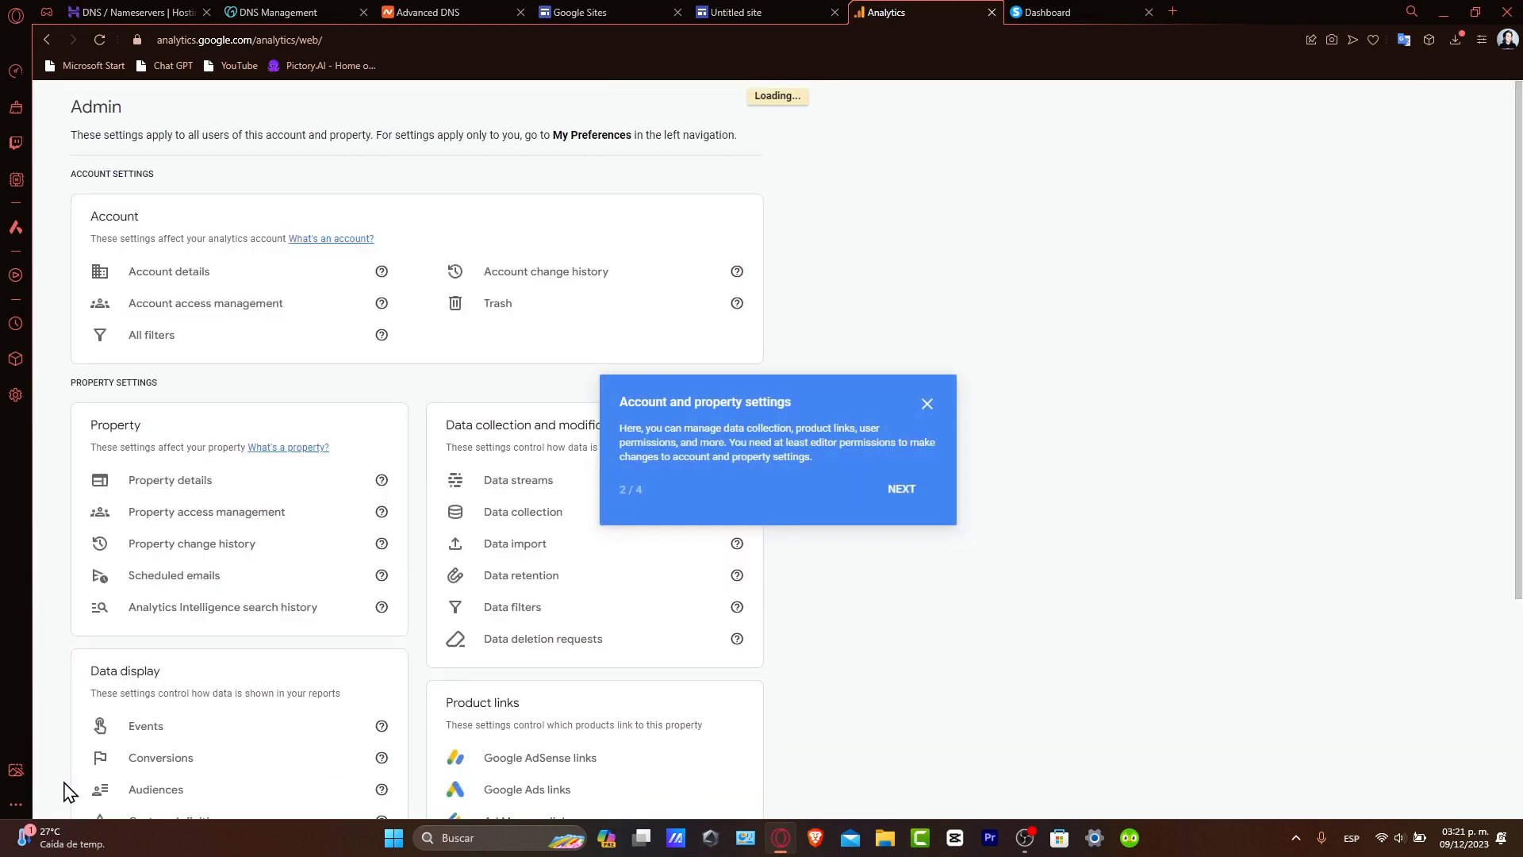
click(119, 300)
click(175, 163)
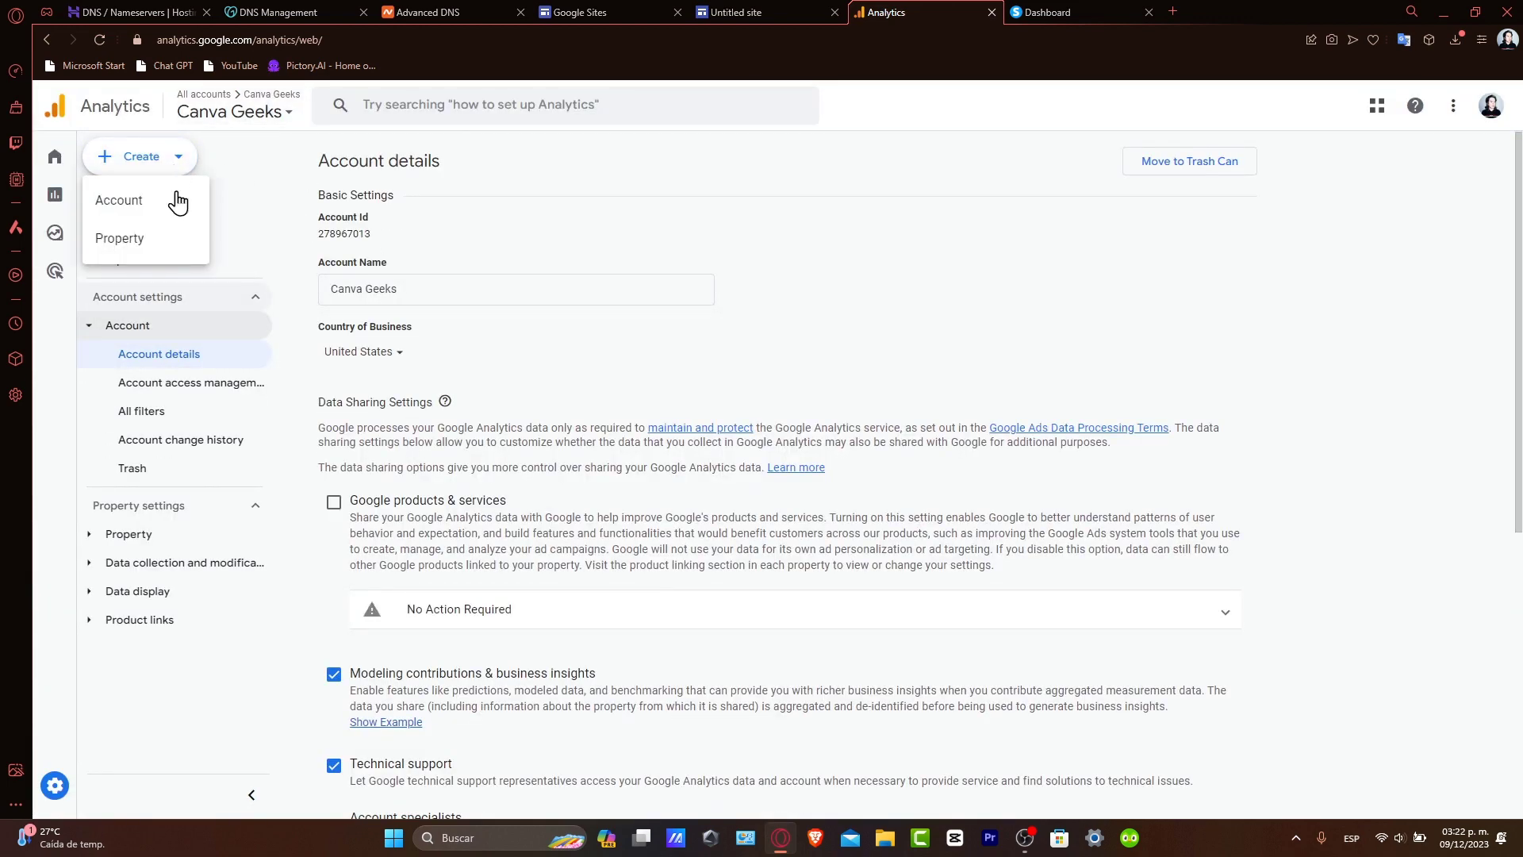
- Start a new property named 'Systeme.io'
click(146, 248)
click(711, 456)
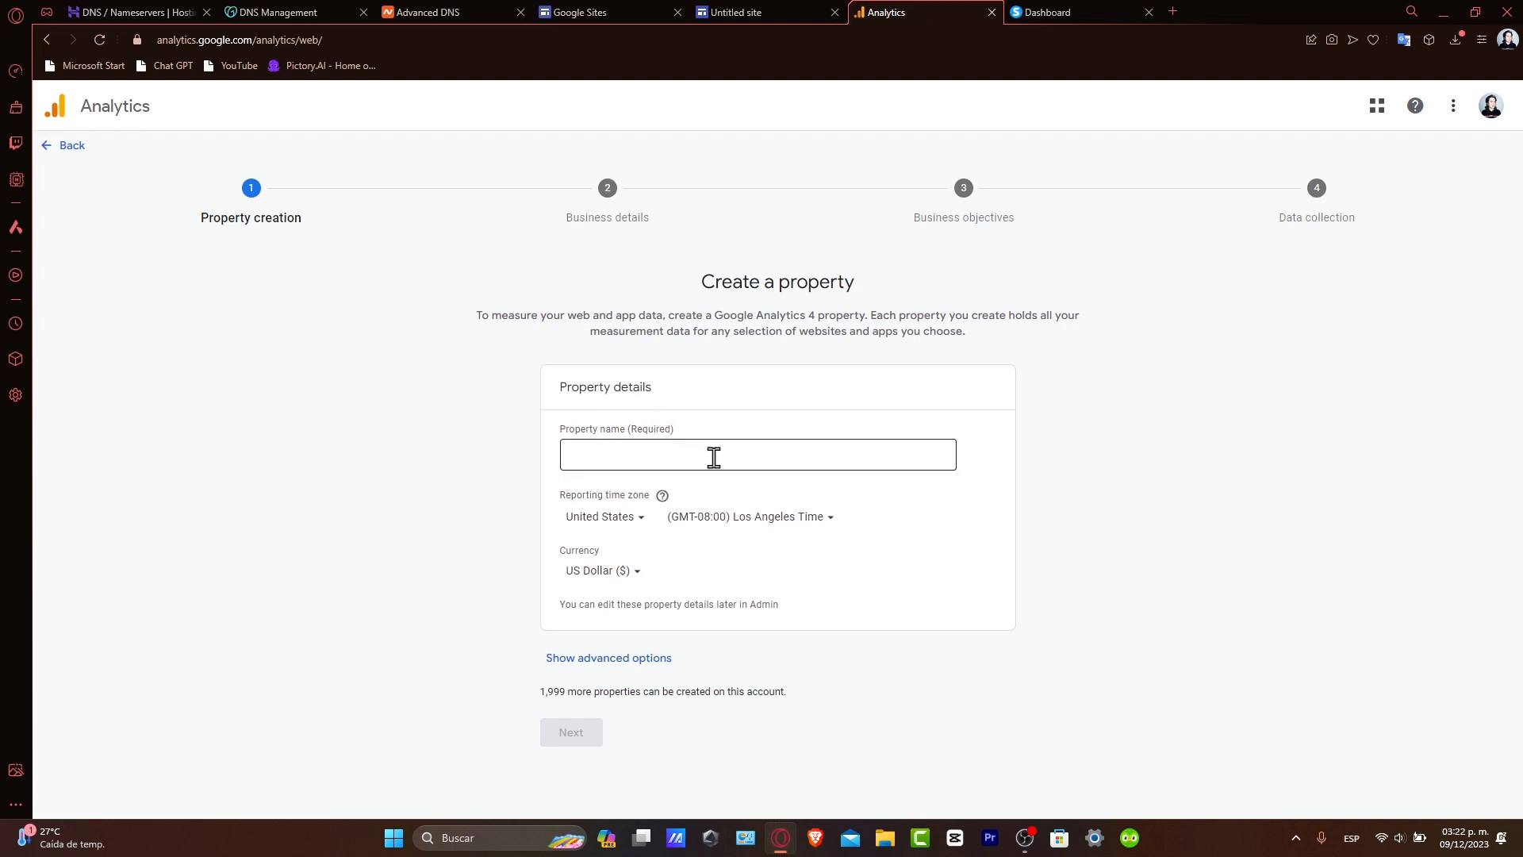
text(Systeme.io)
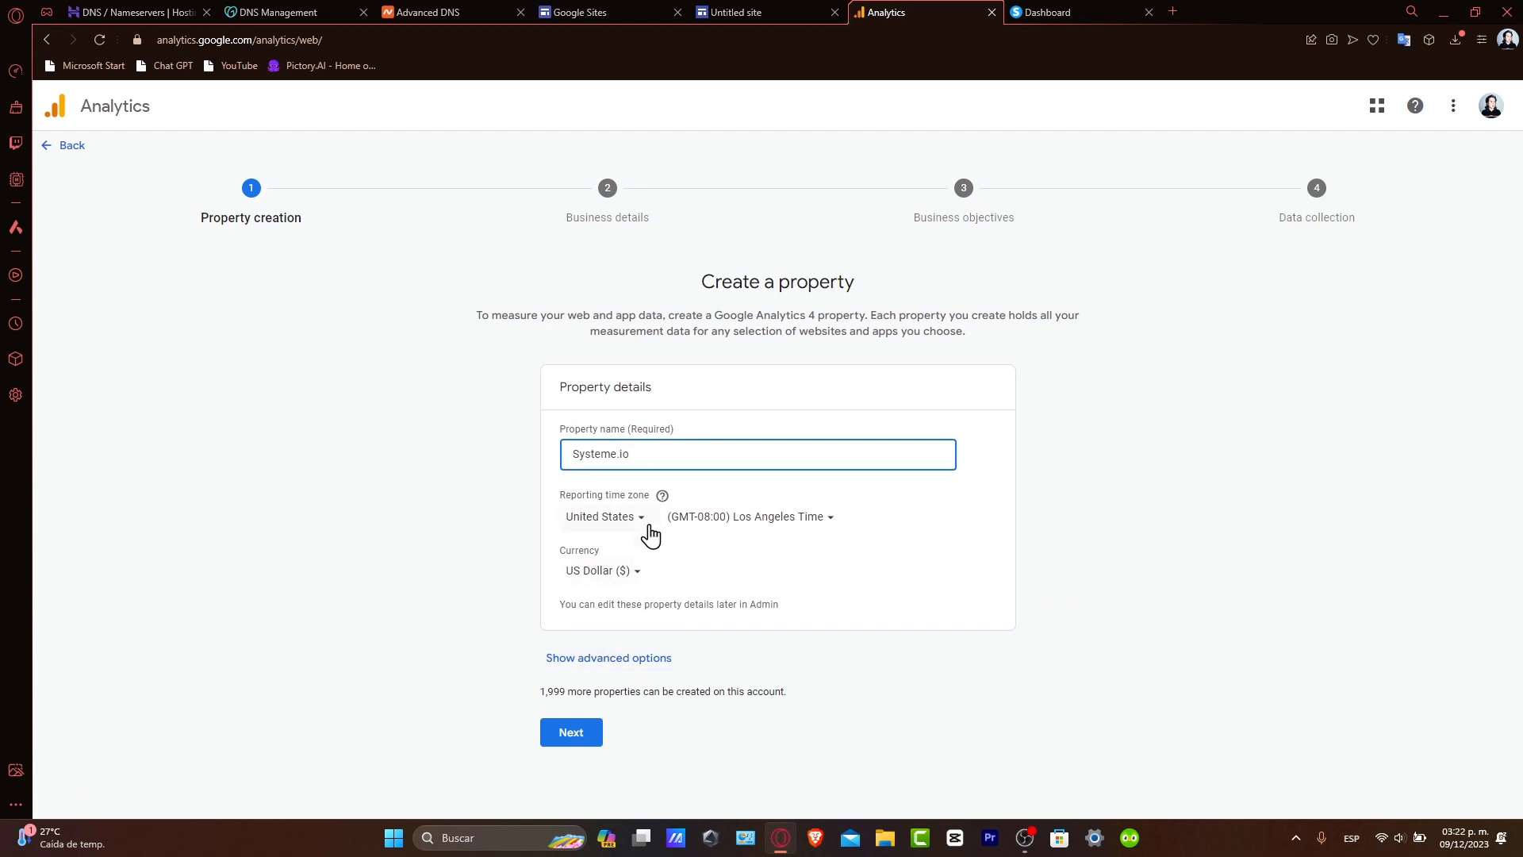
click(600, 732)
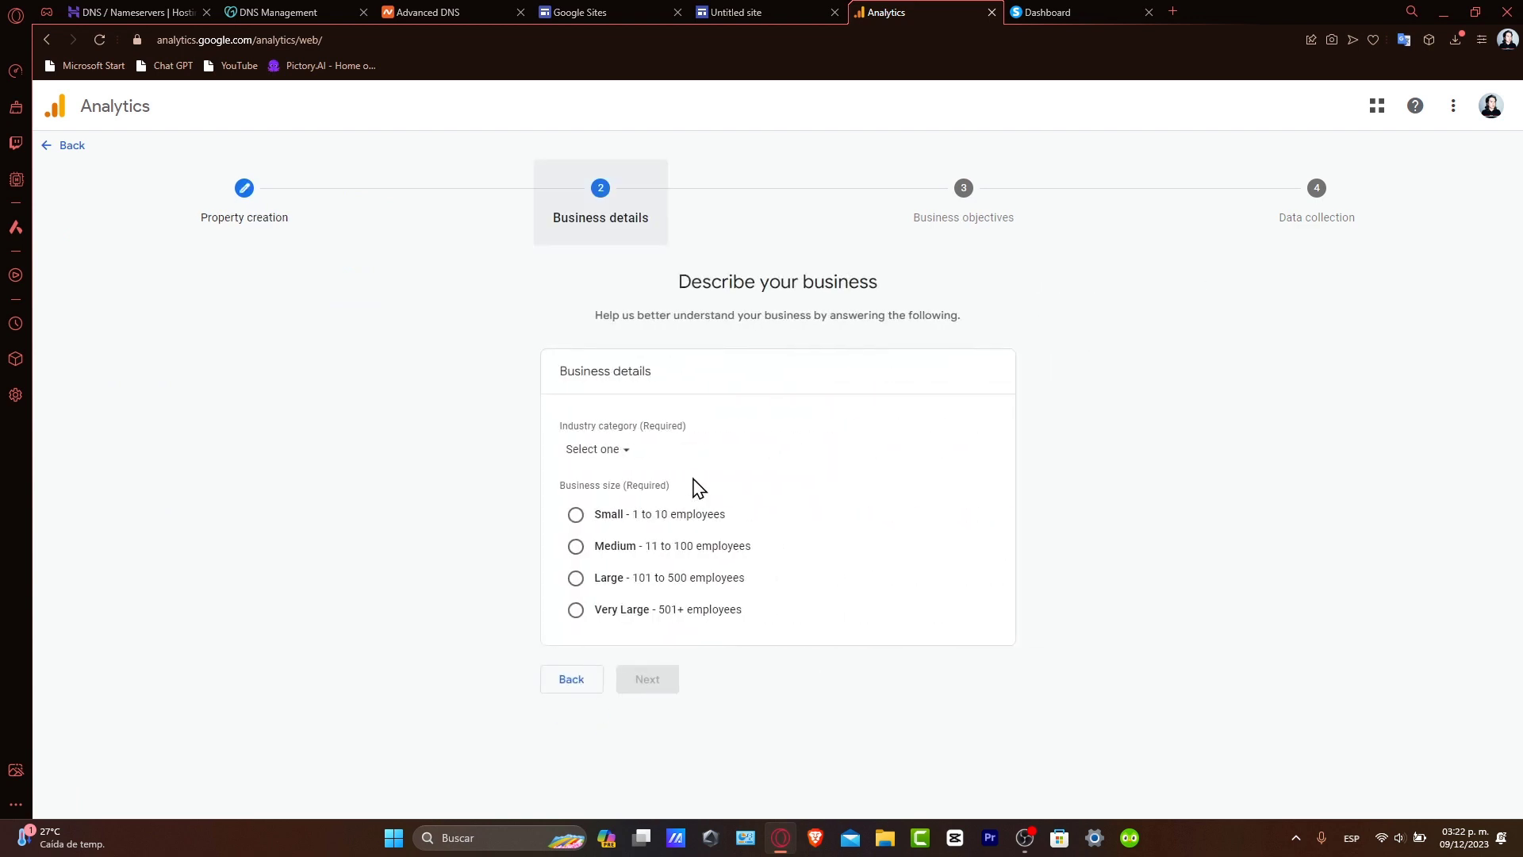
- Set industry Arts & Entertainment, Small business size and Generate leads objective, then create the property
click(663, 515)
click(626, 450)
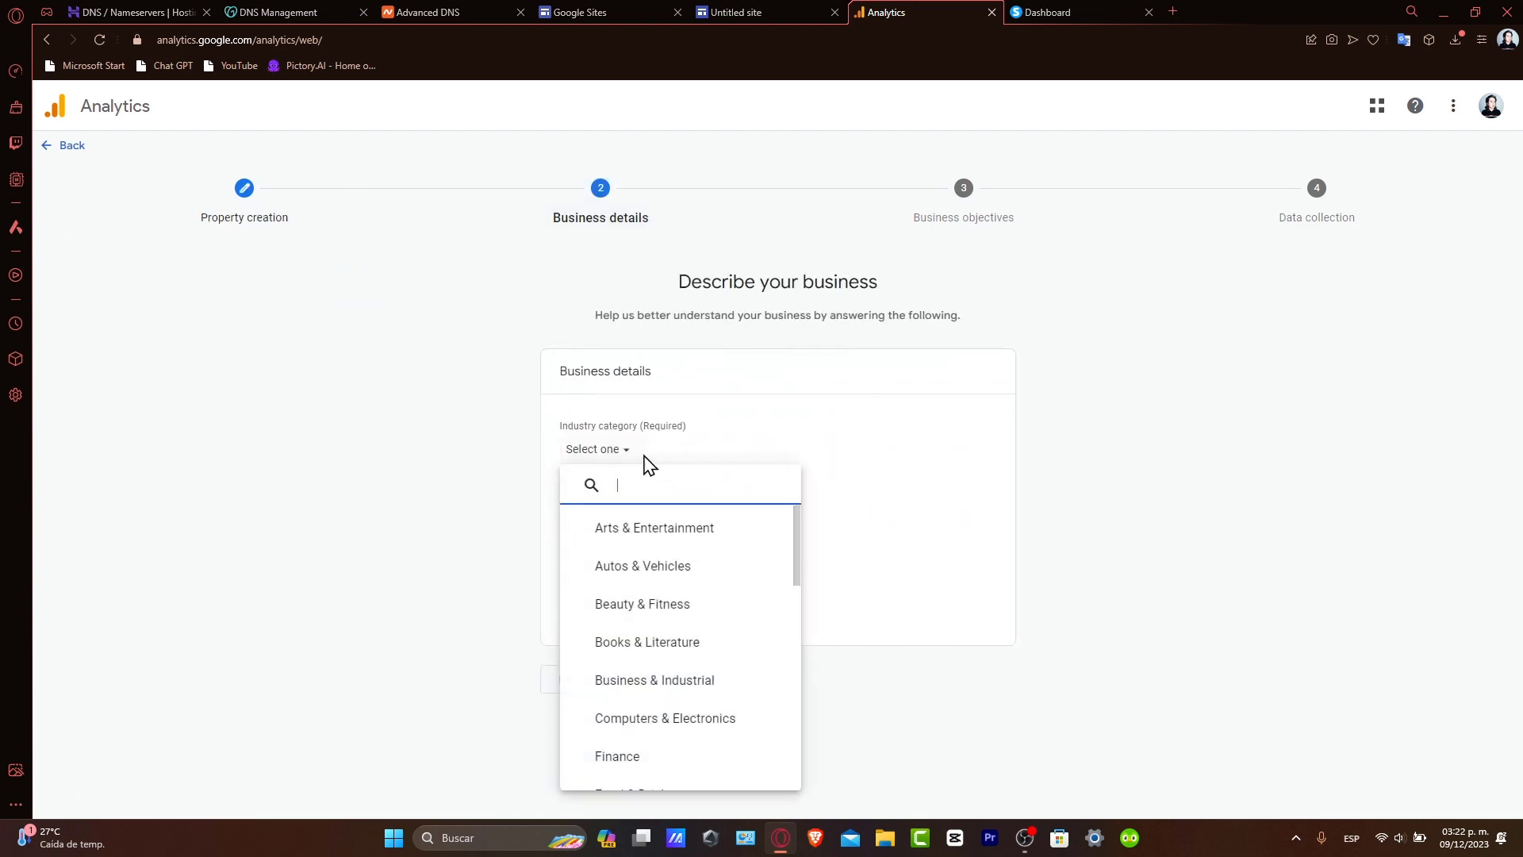
click(658, 527)
click(658, 679)
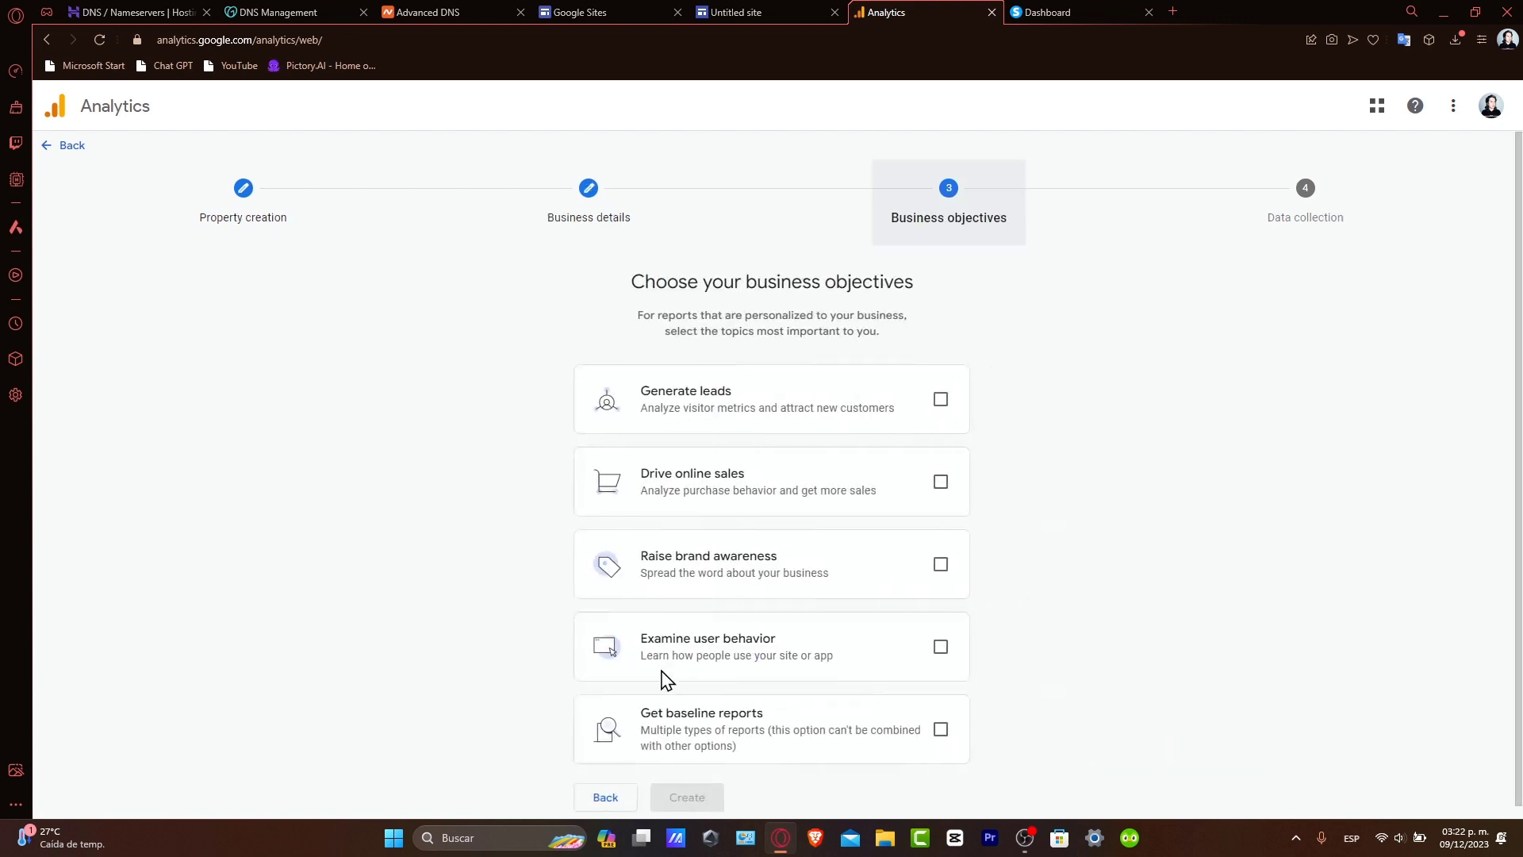
click(940, 399)
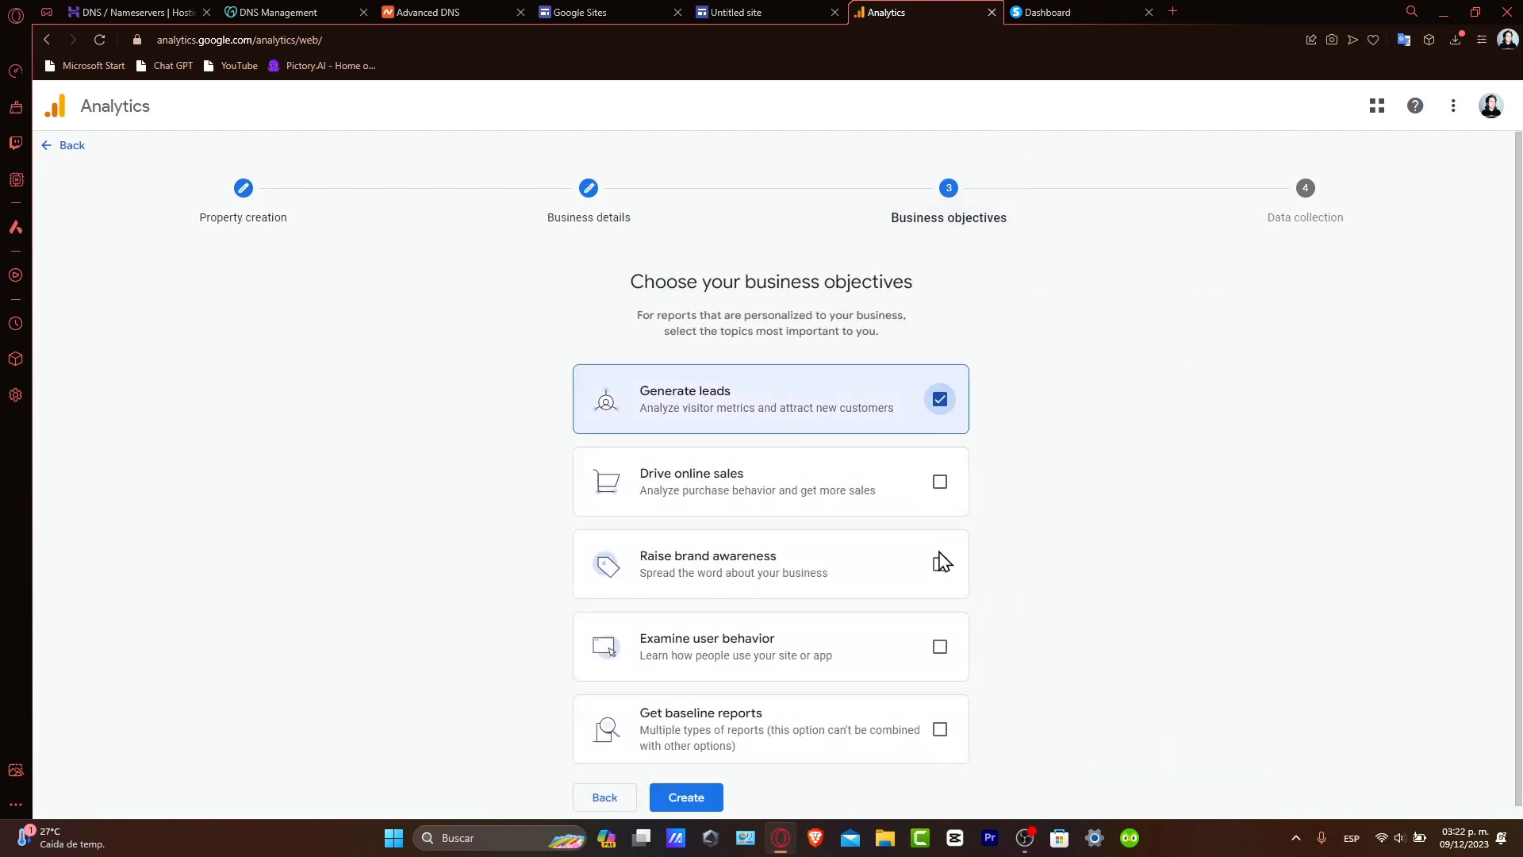
click(719, 796)
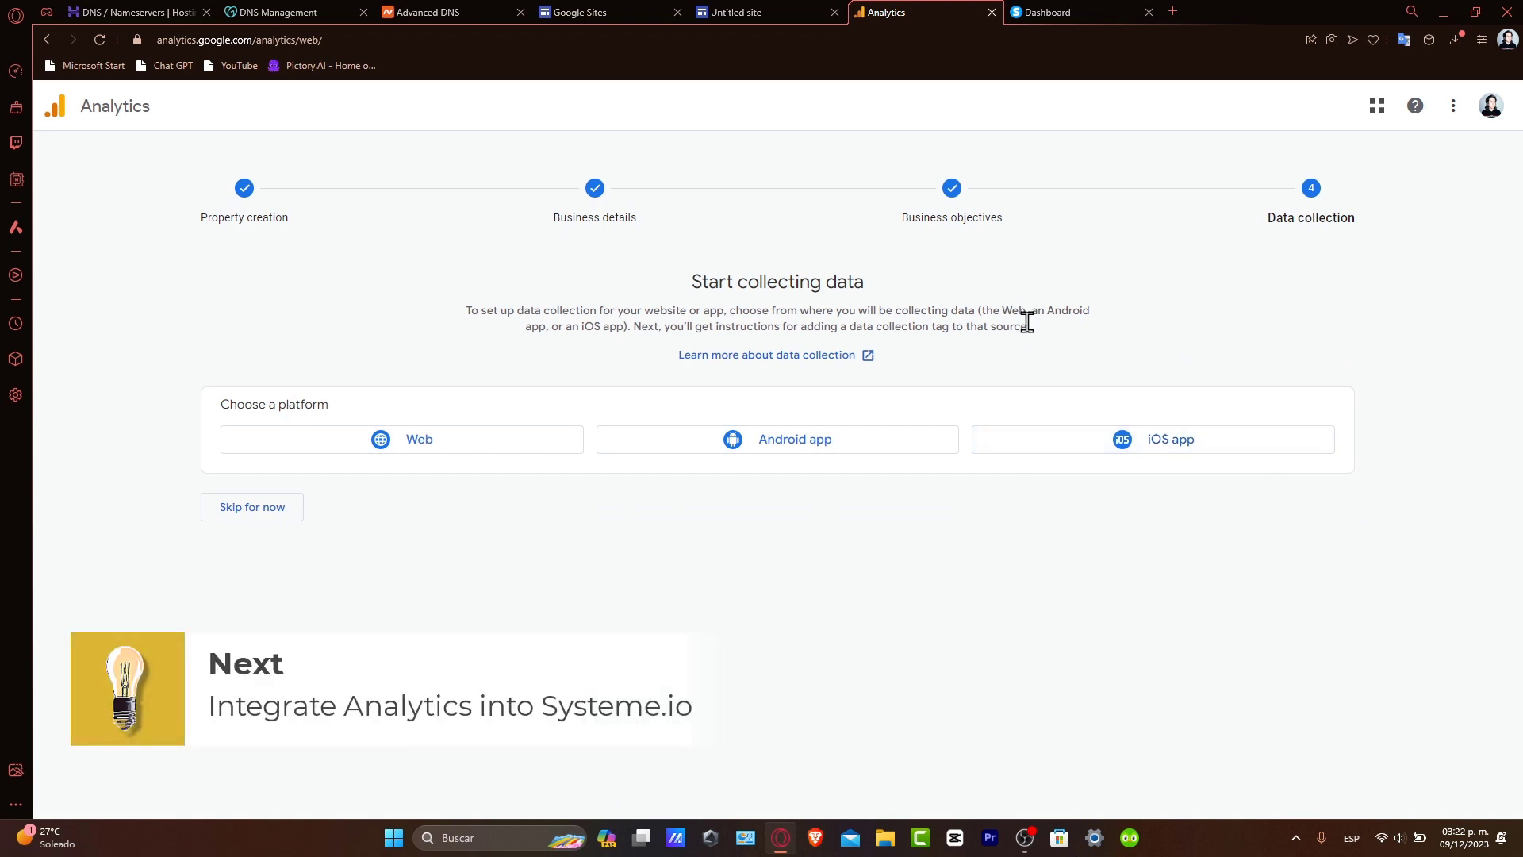
- Open Systeme.io Settings > Sales funnels and click into the empty Tracking code editor
click(1116, 9)
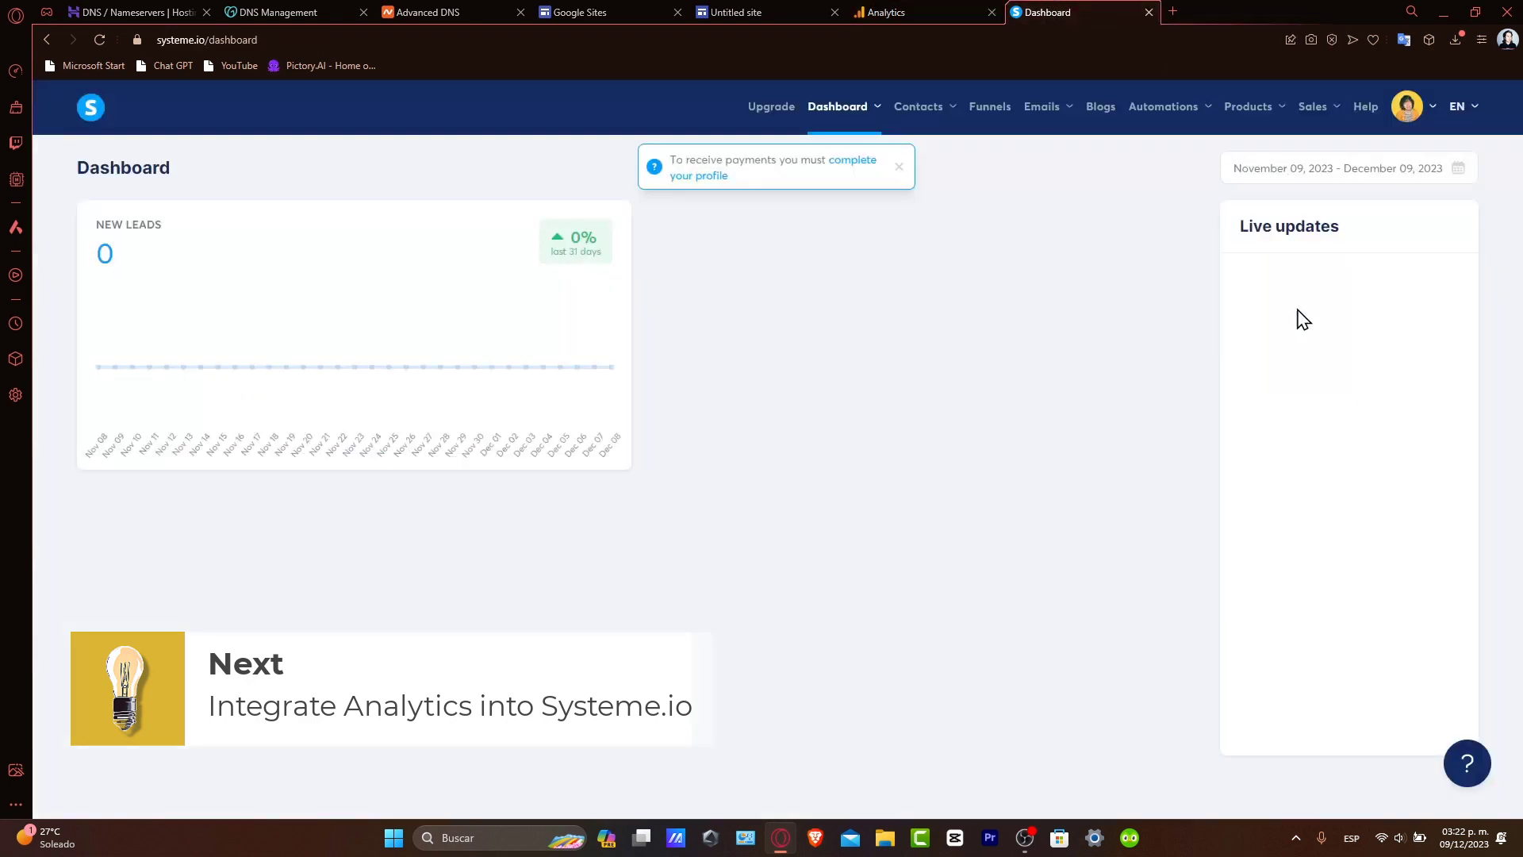
mouse_move(1426, 121)
click(1412, 157)
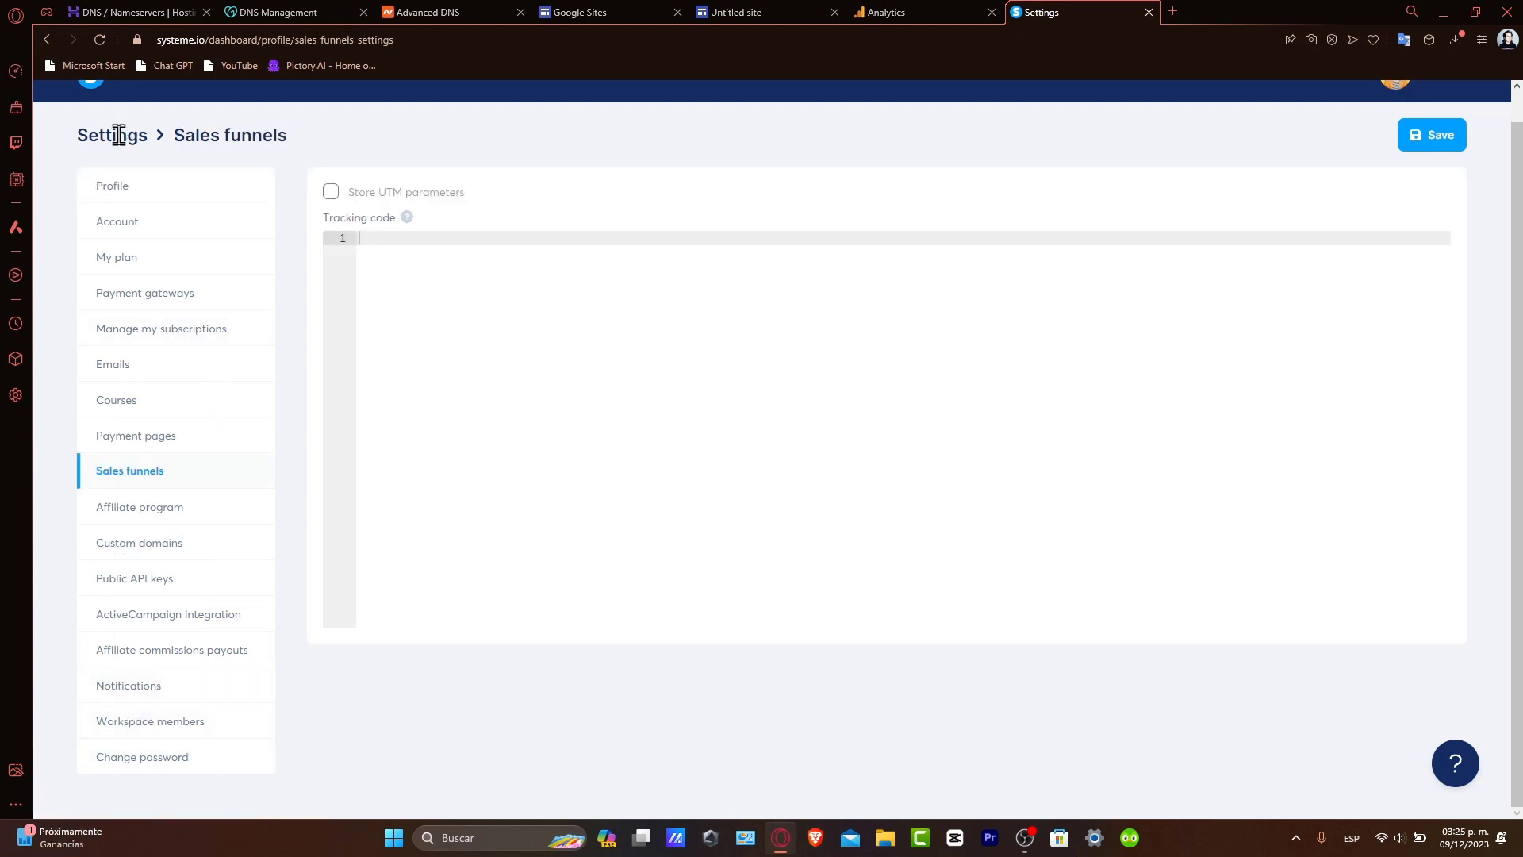
scroll(170, 469, up, 1)
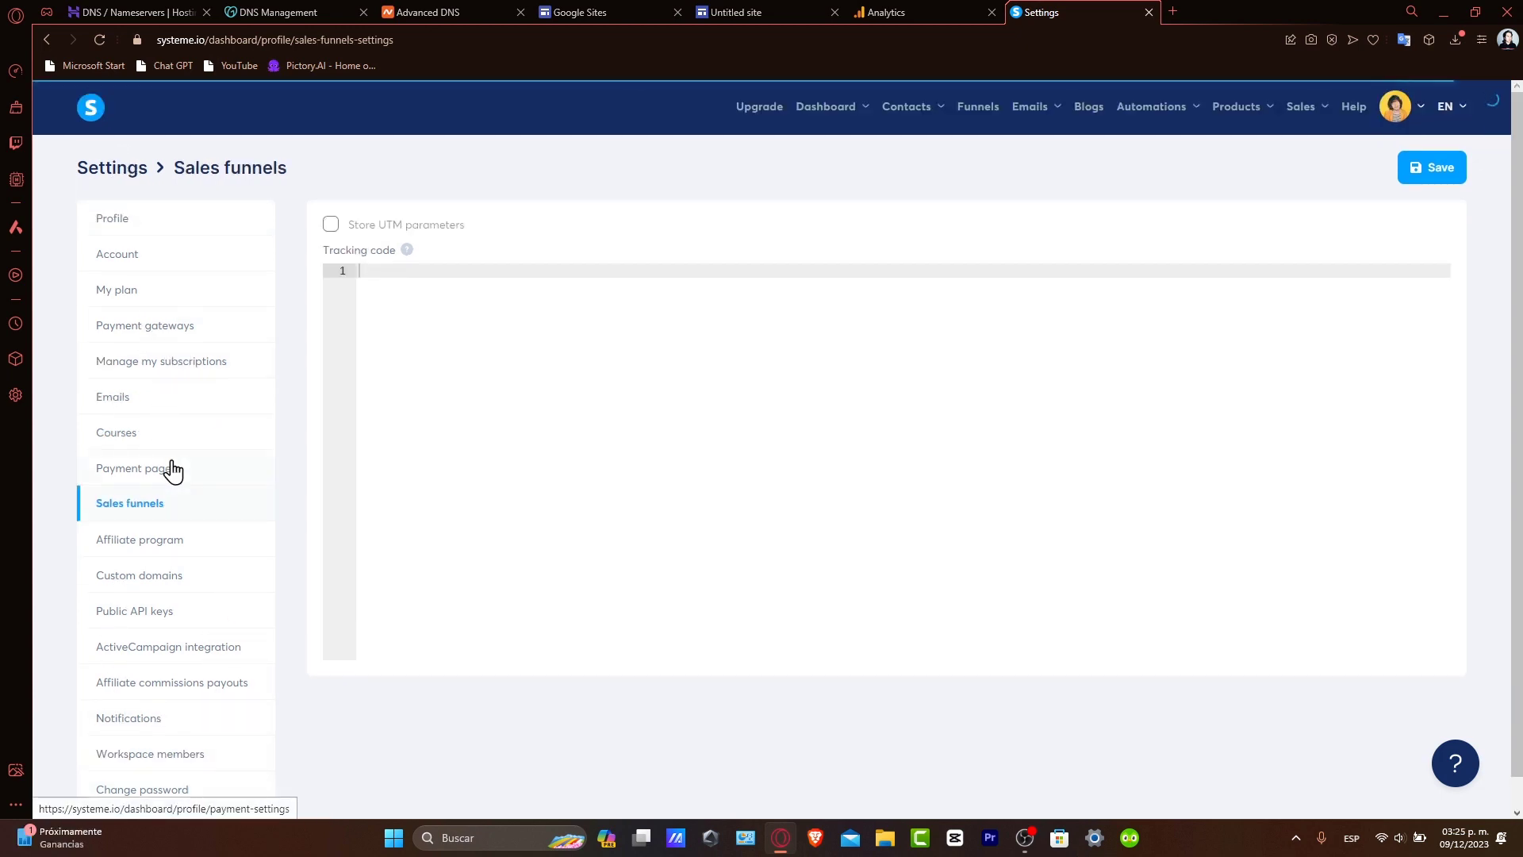
double_click(382, 250)
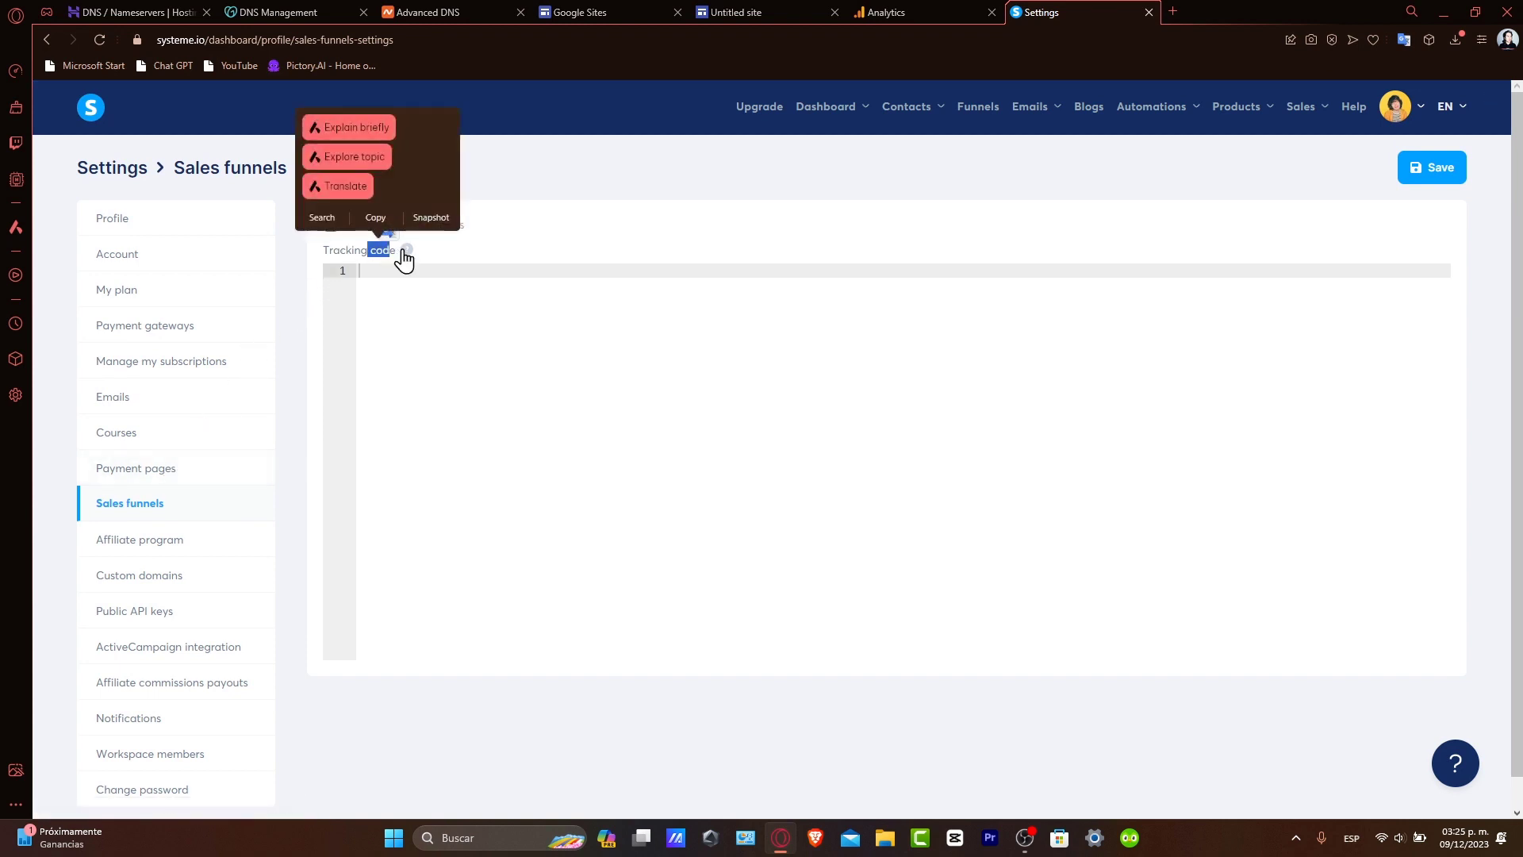
mouse_move(405, 257)
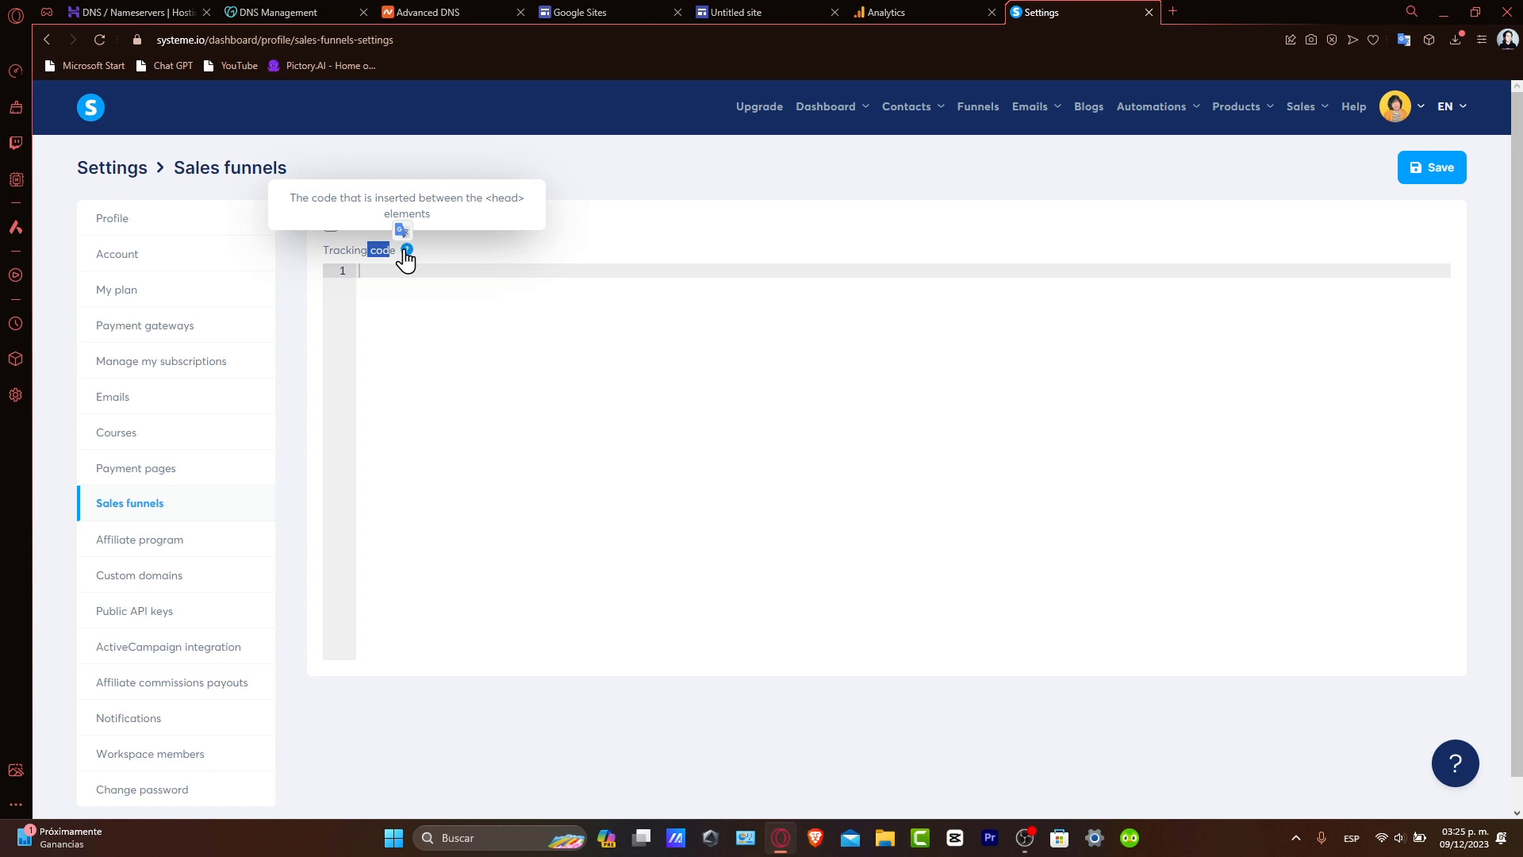
click(431, 268)
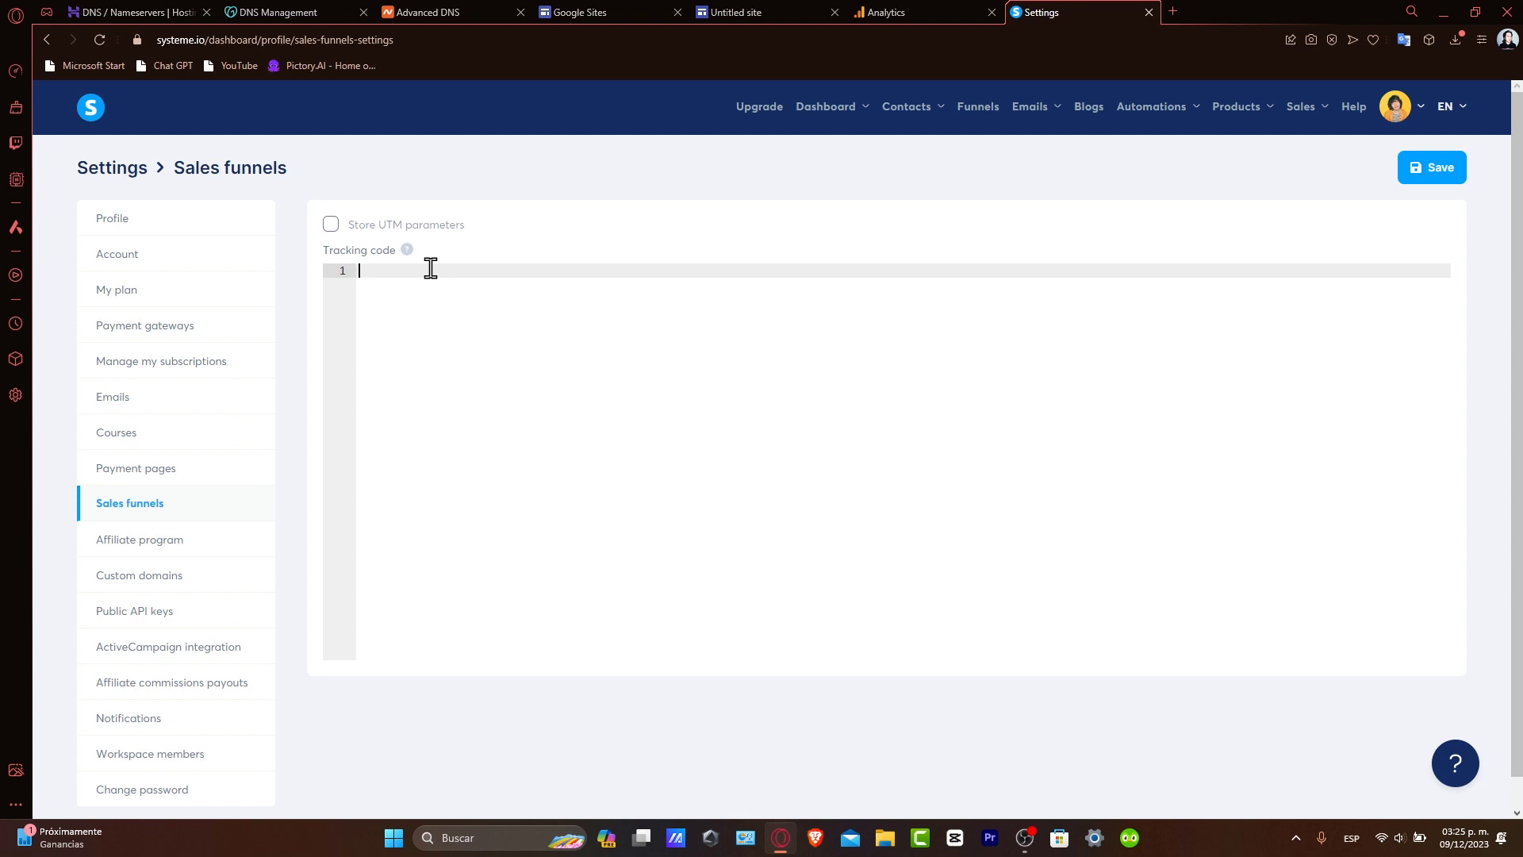
- Choose Web as the data collection platform for the Systeme.io property
click(888, 11)
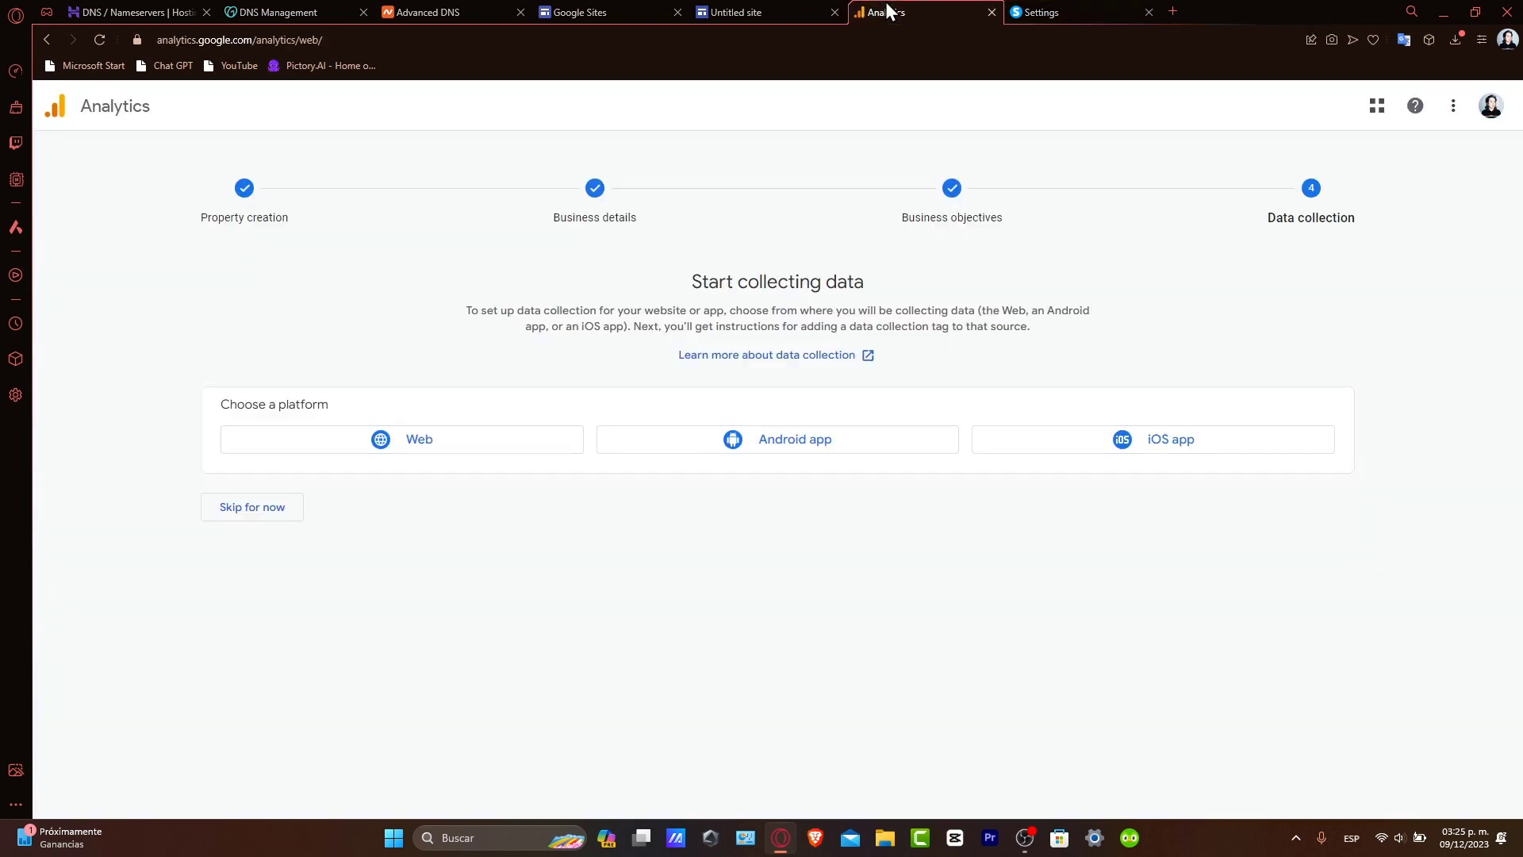
click(537, 441)
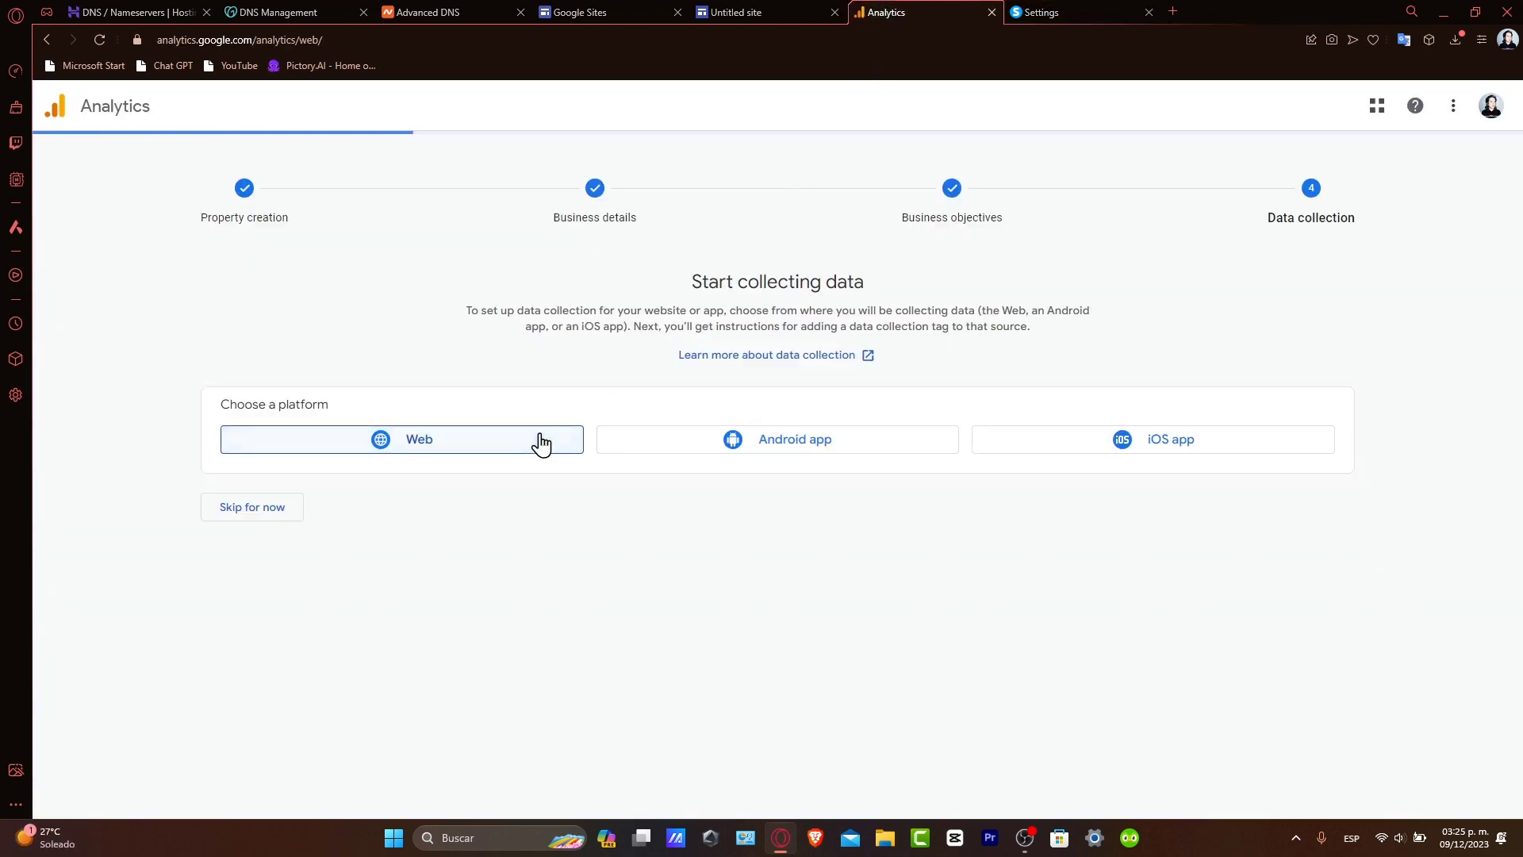
click(679, 246)
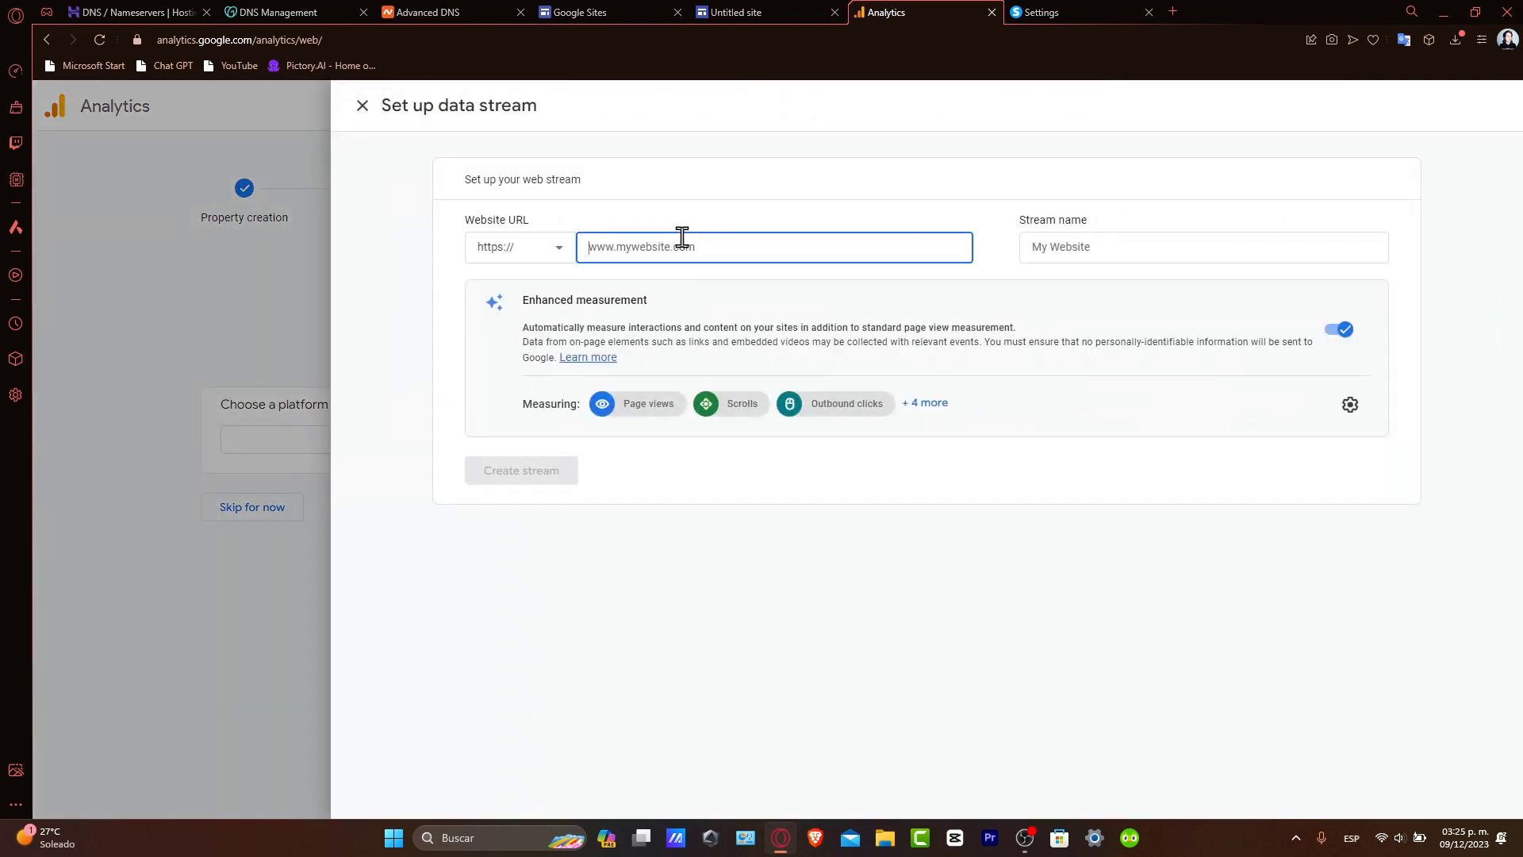
- Copy the 8bigstars.systeme.io domain from Systeme.io's Custom domains list
click(1070, 7)
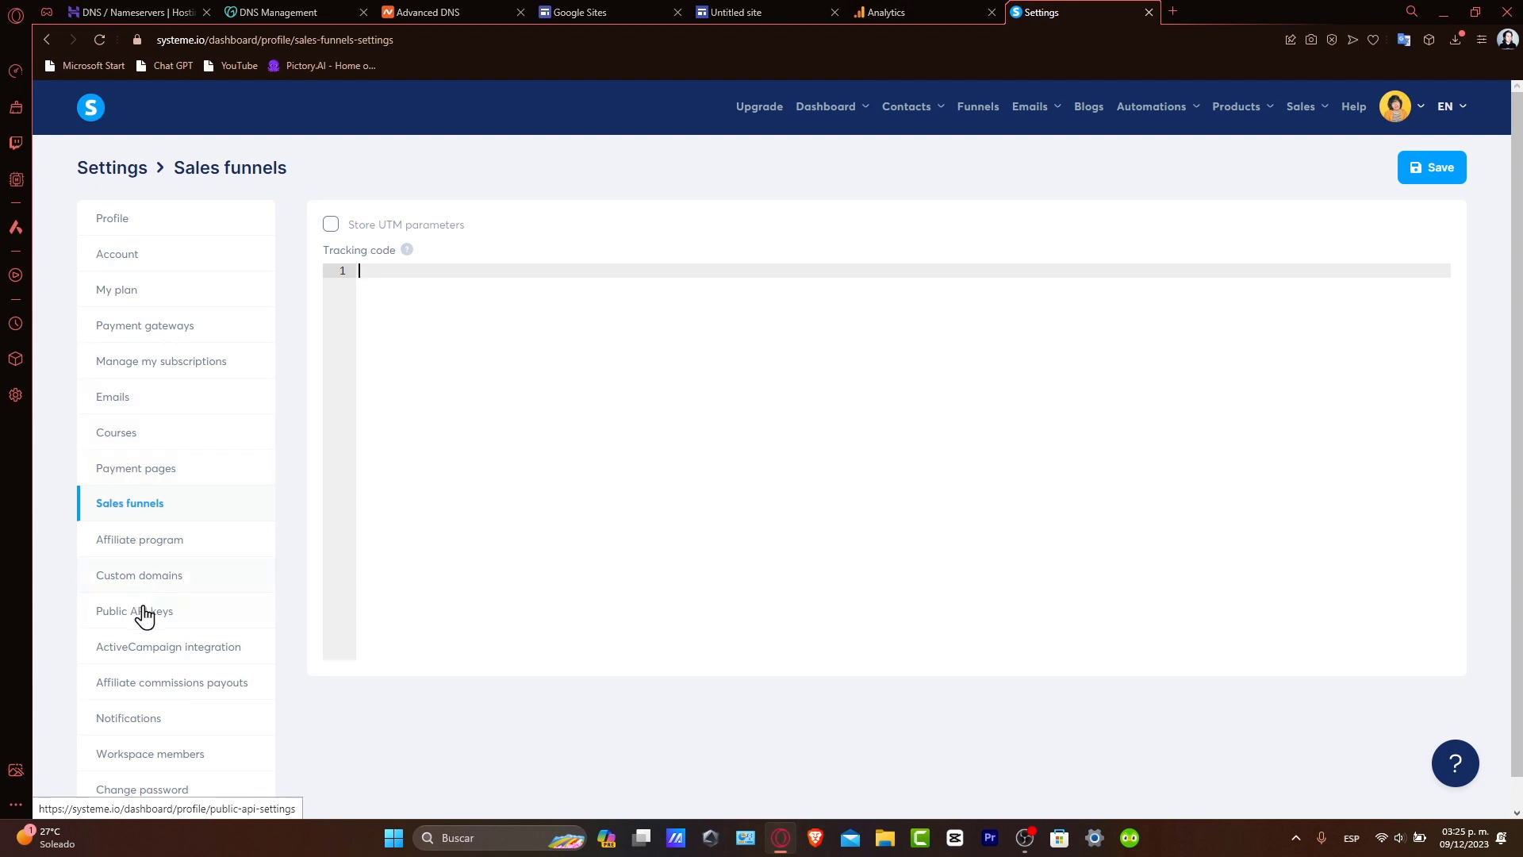
scroll(159, 607, down, 1)
click(190, 547)
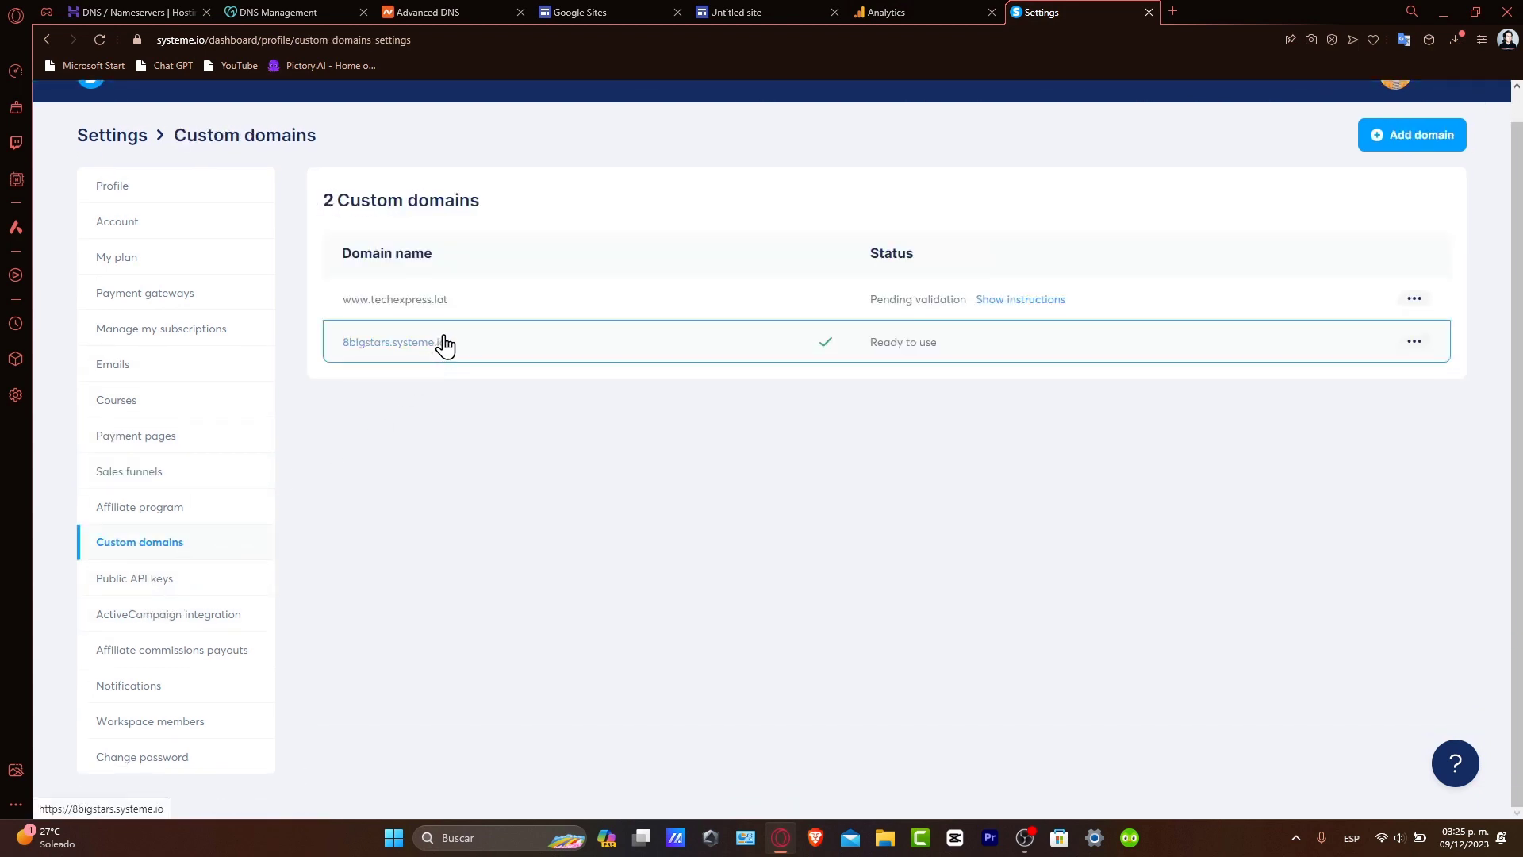
drag(451, 347, 347, 358)
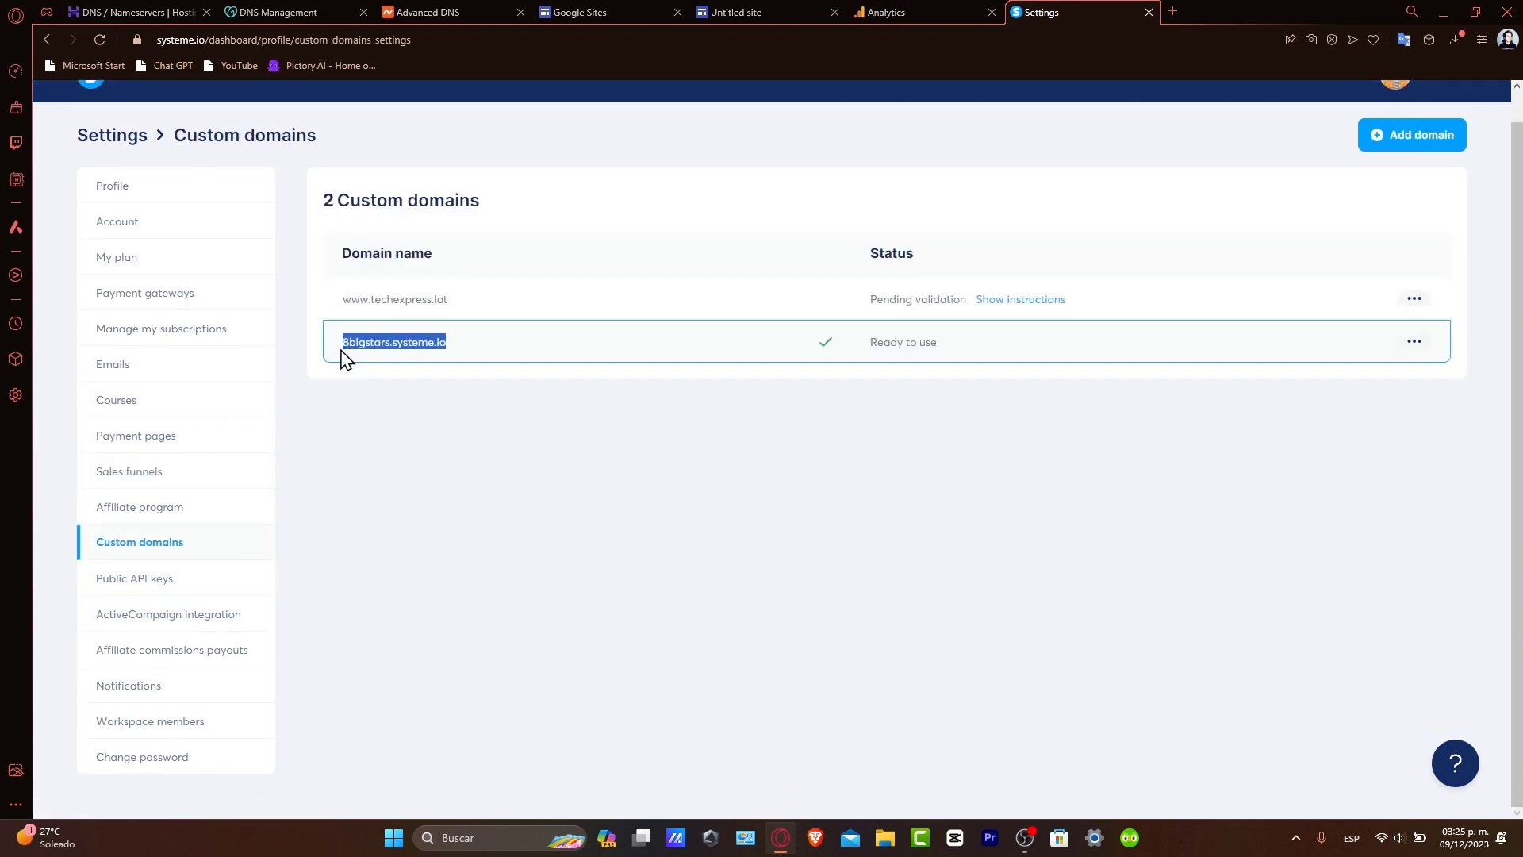
key(ctrl+c)
click(886, 12)
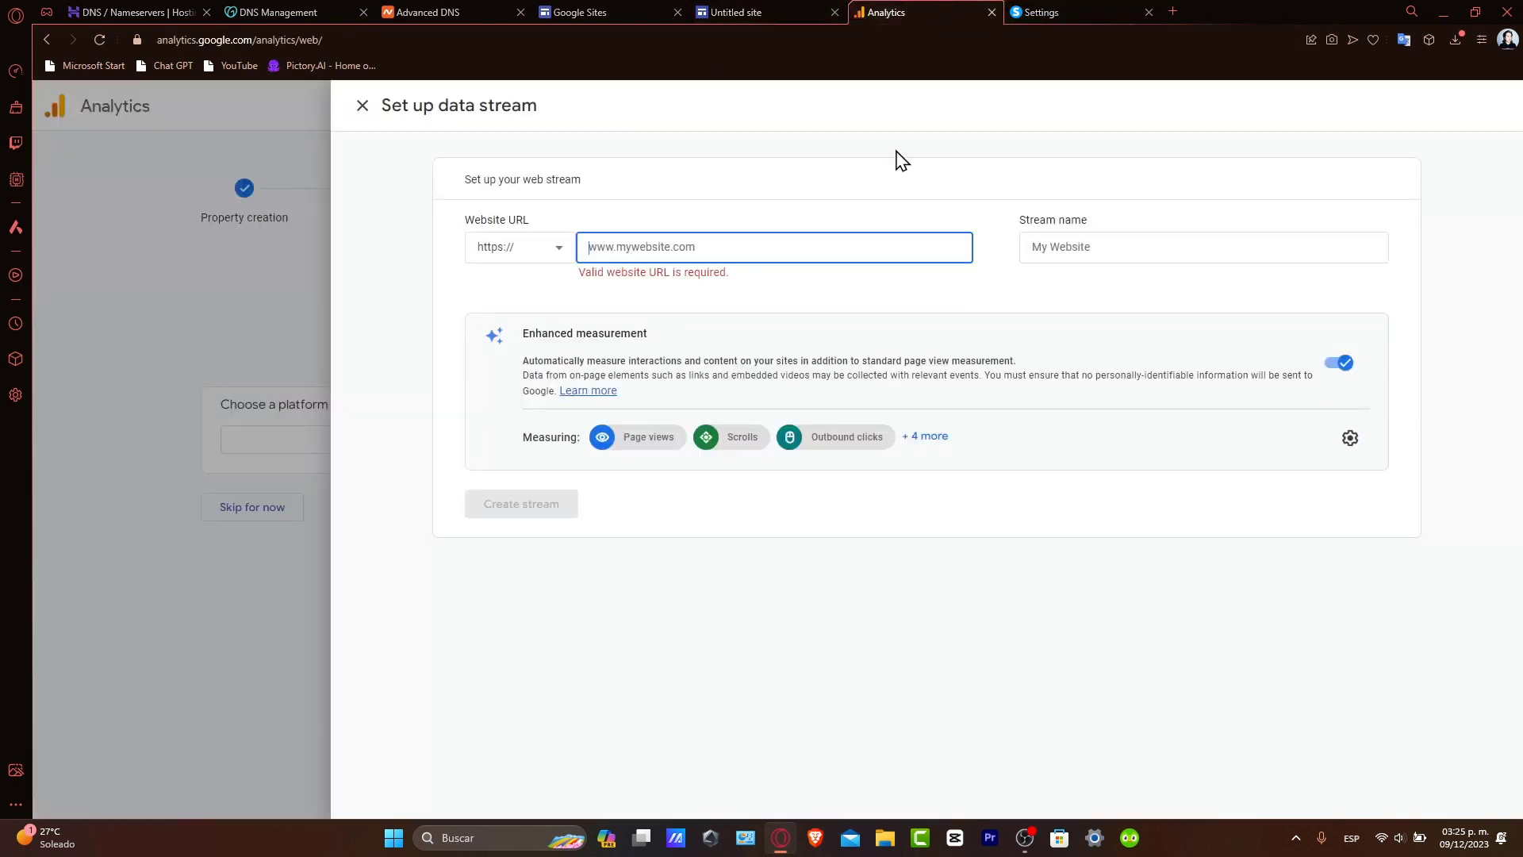
key(ctrl+v)
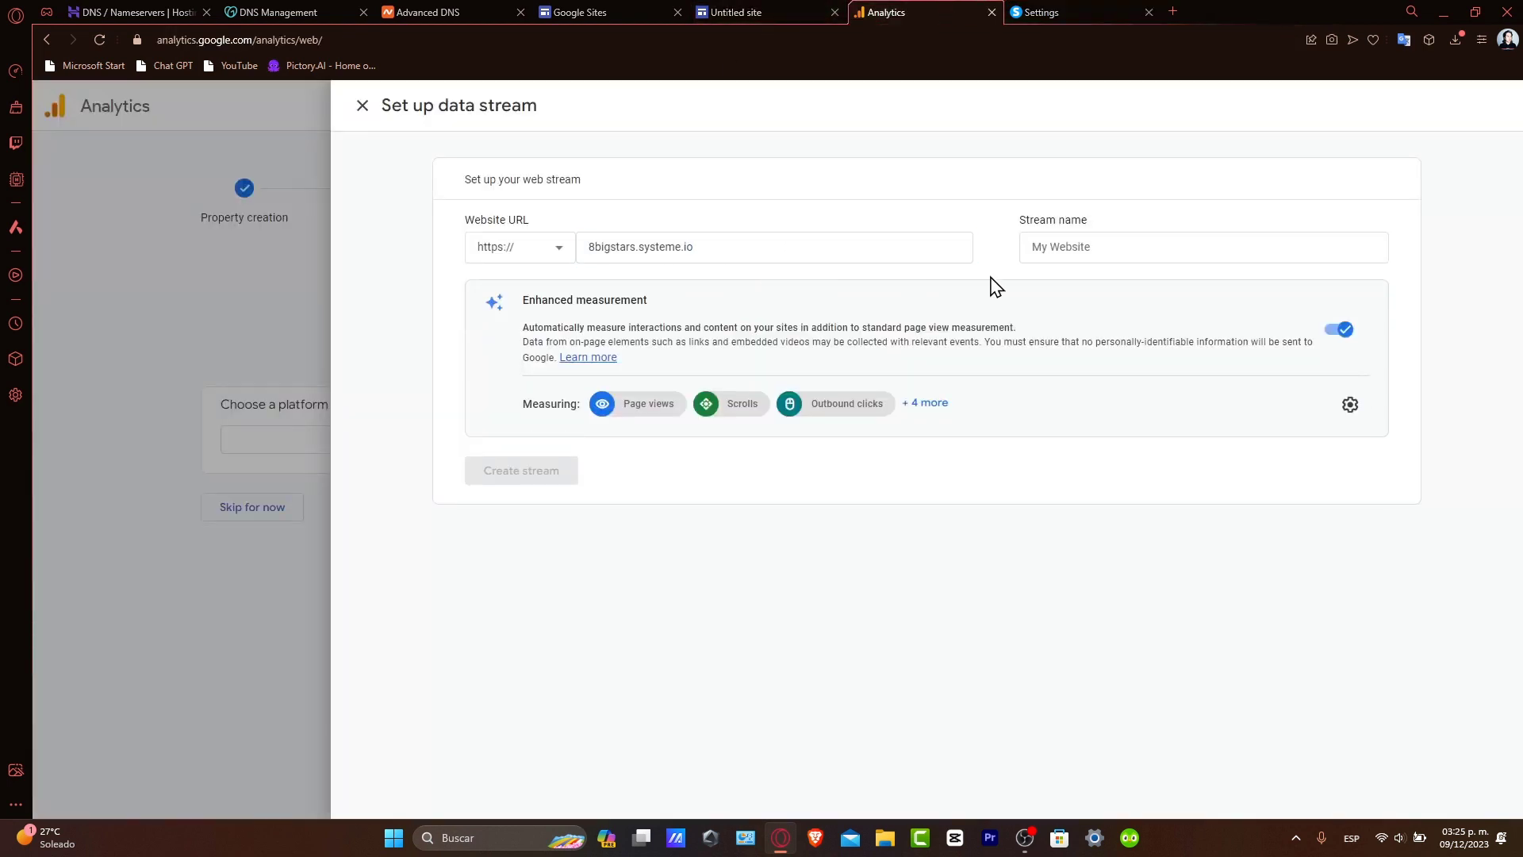
click(1067, 248)
text(Systeme.io)
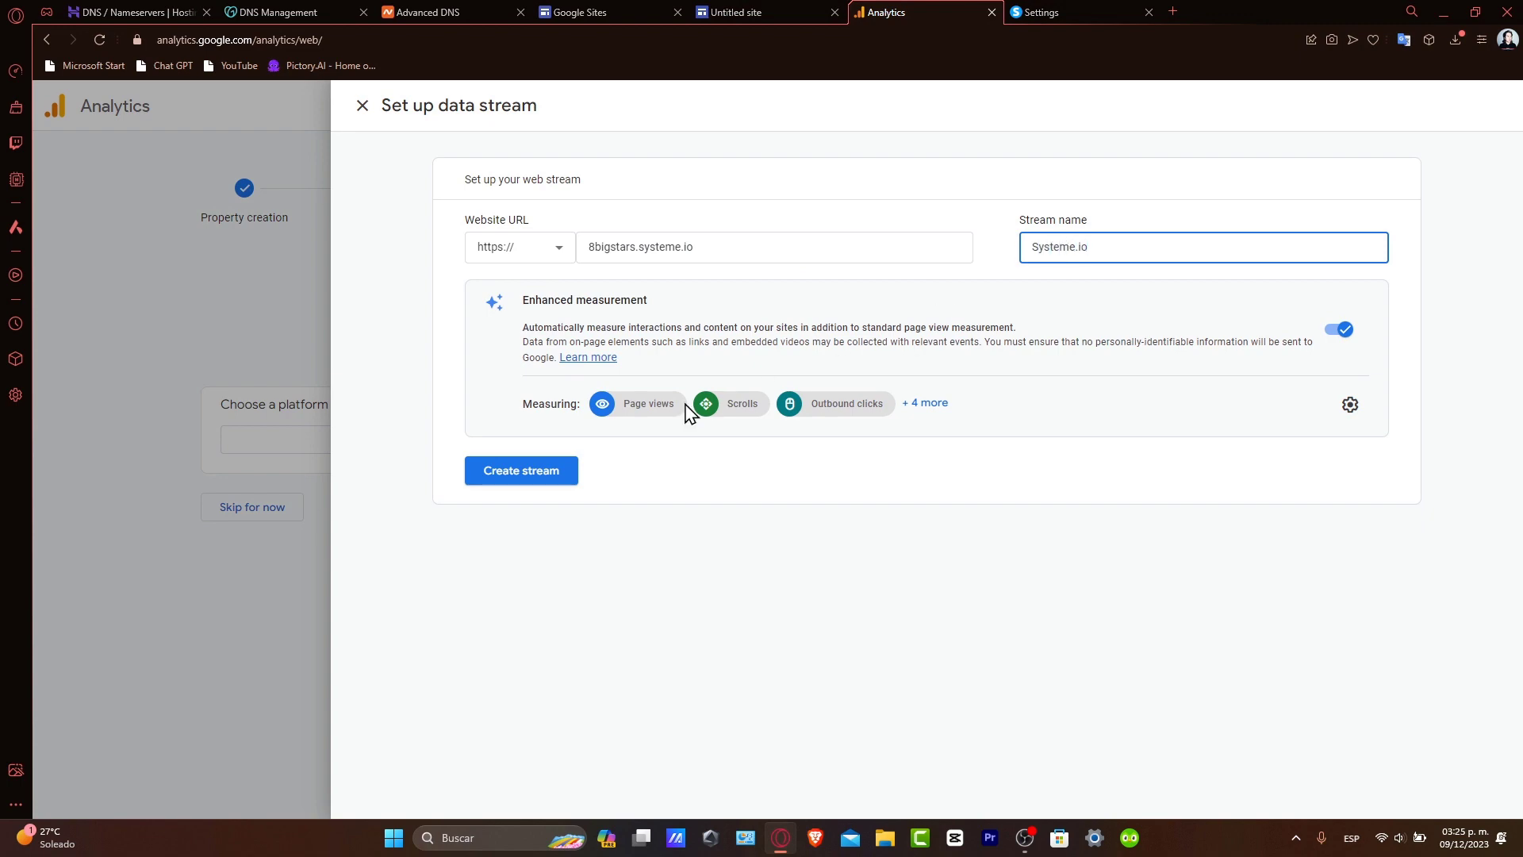
- Create the web stream and copy its Google tag code from the installation instructions
click(525, 474)
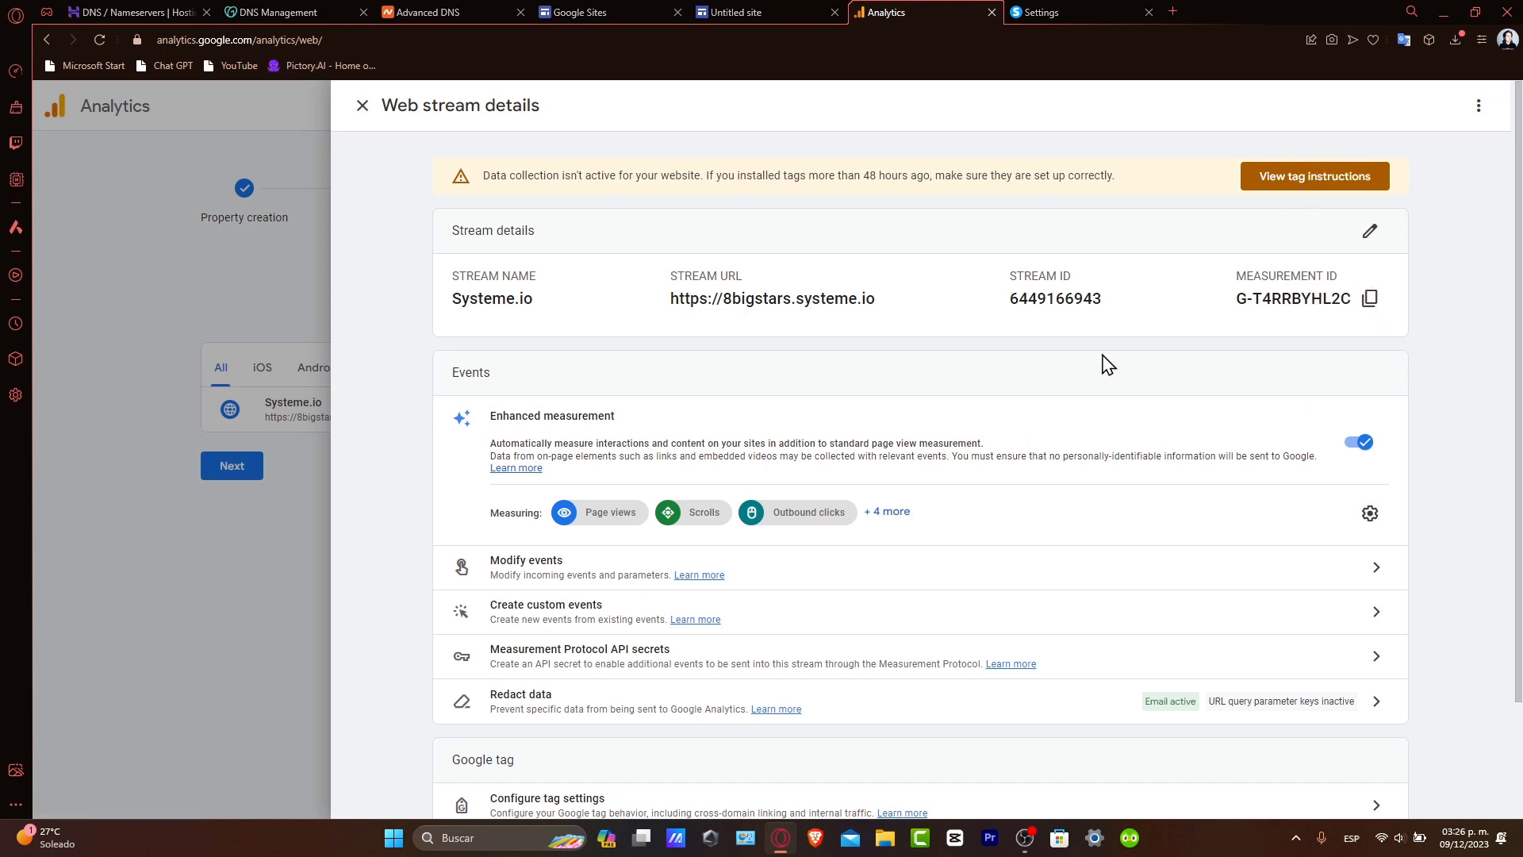
click(1315, 176)
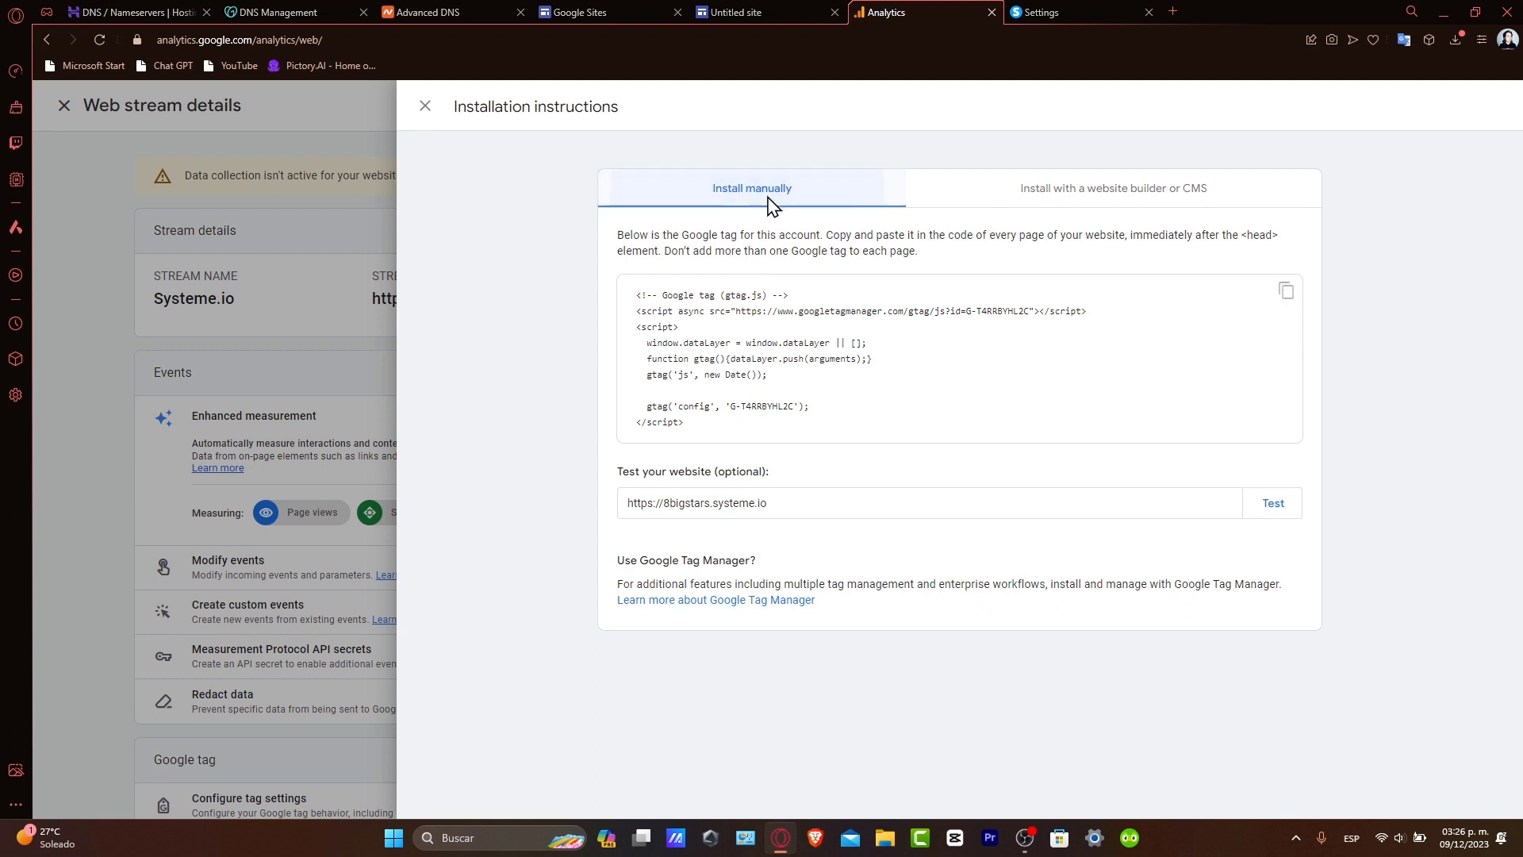
click(1285, 291)
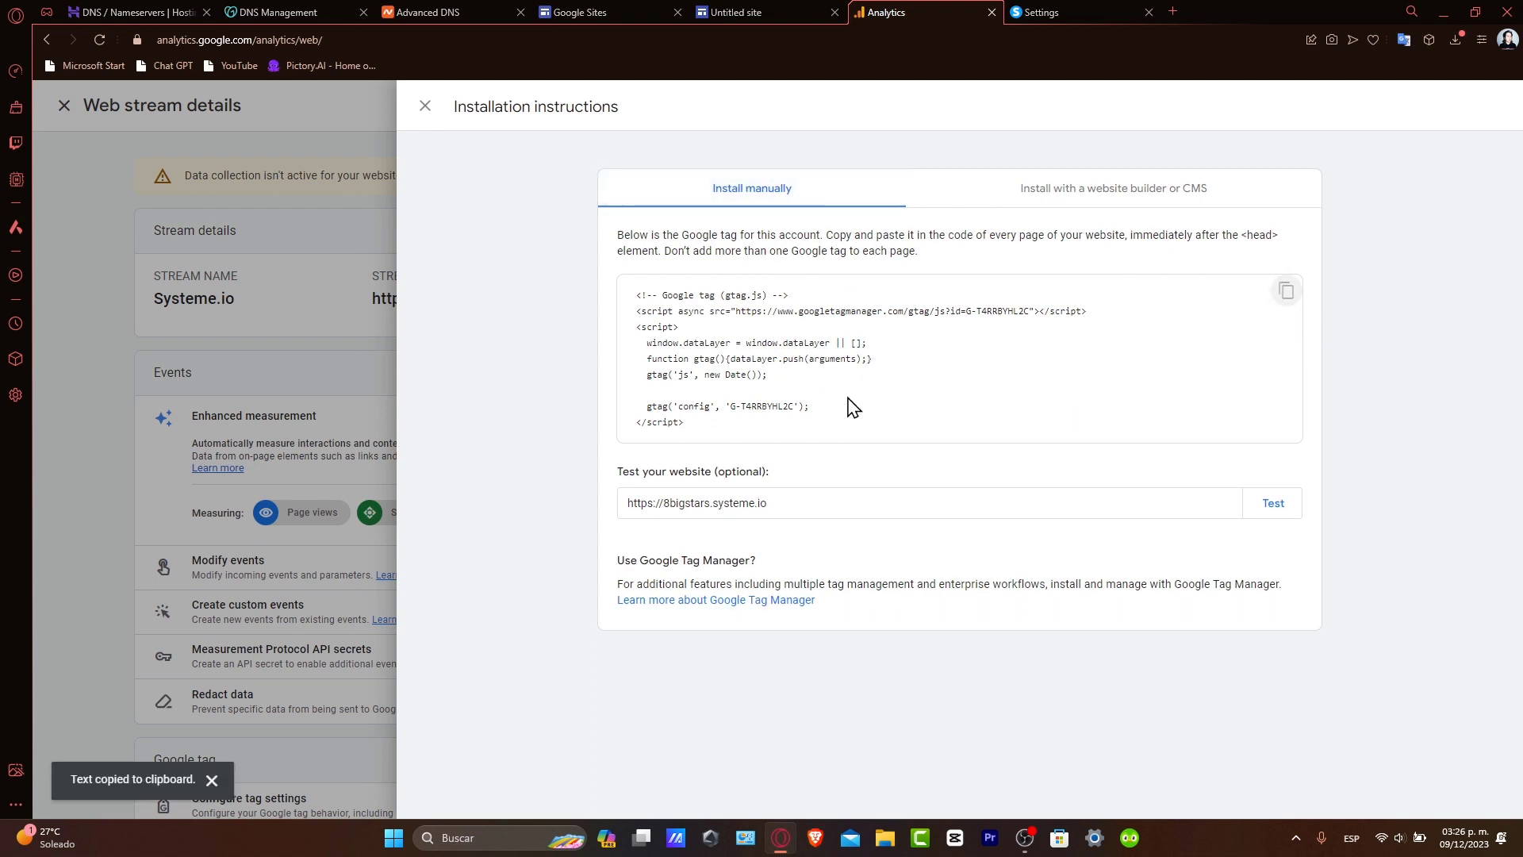
- Paste the Google tag snippet into Systeme.io's Sales funnels Tracking code and save it
click(1106, 5)
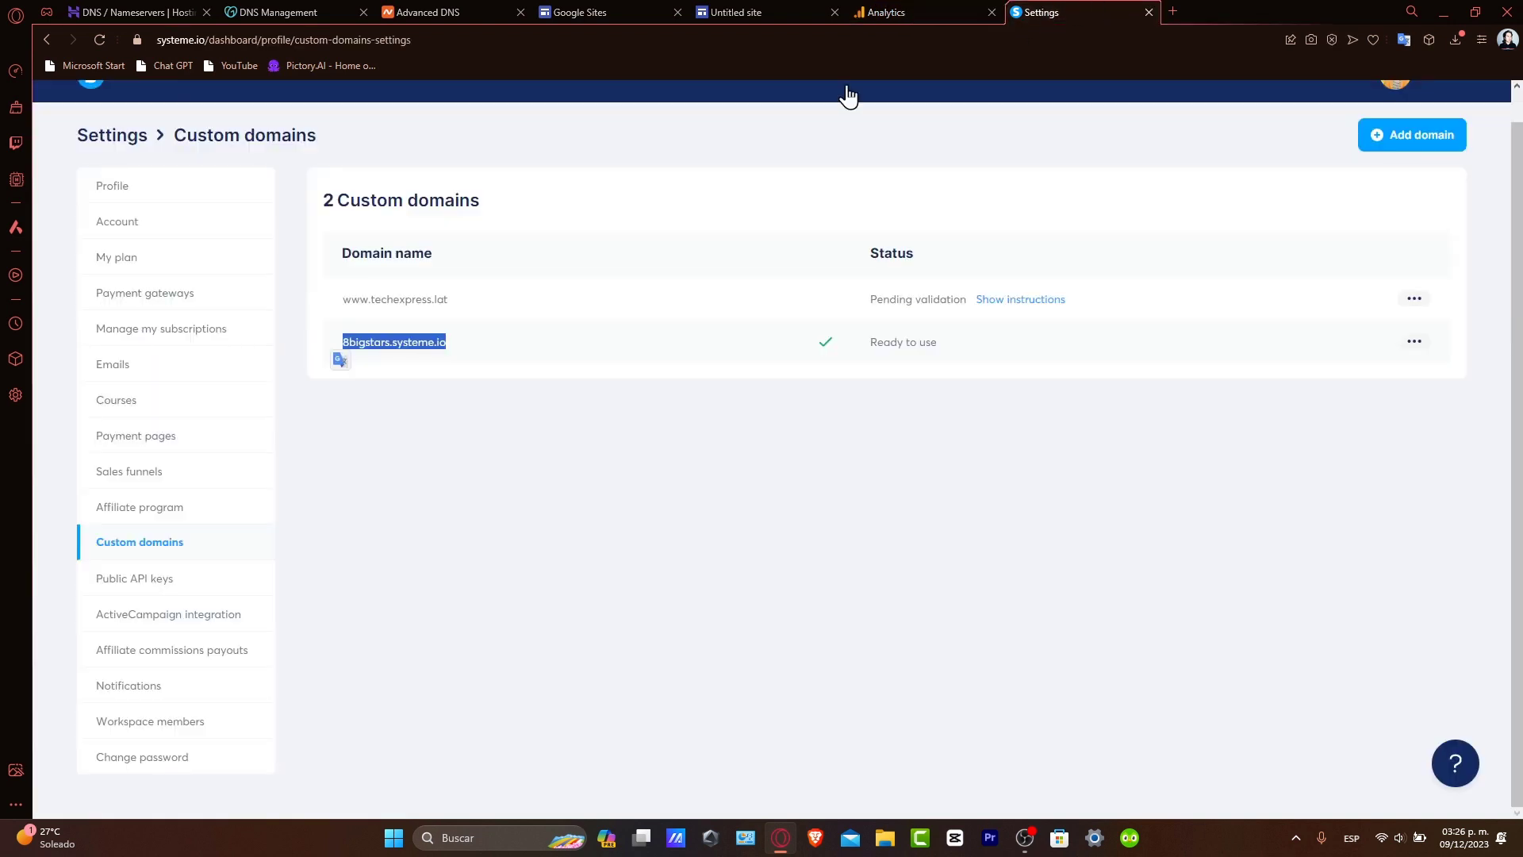
click(162, 471)
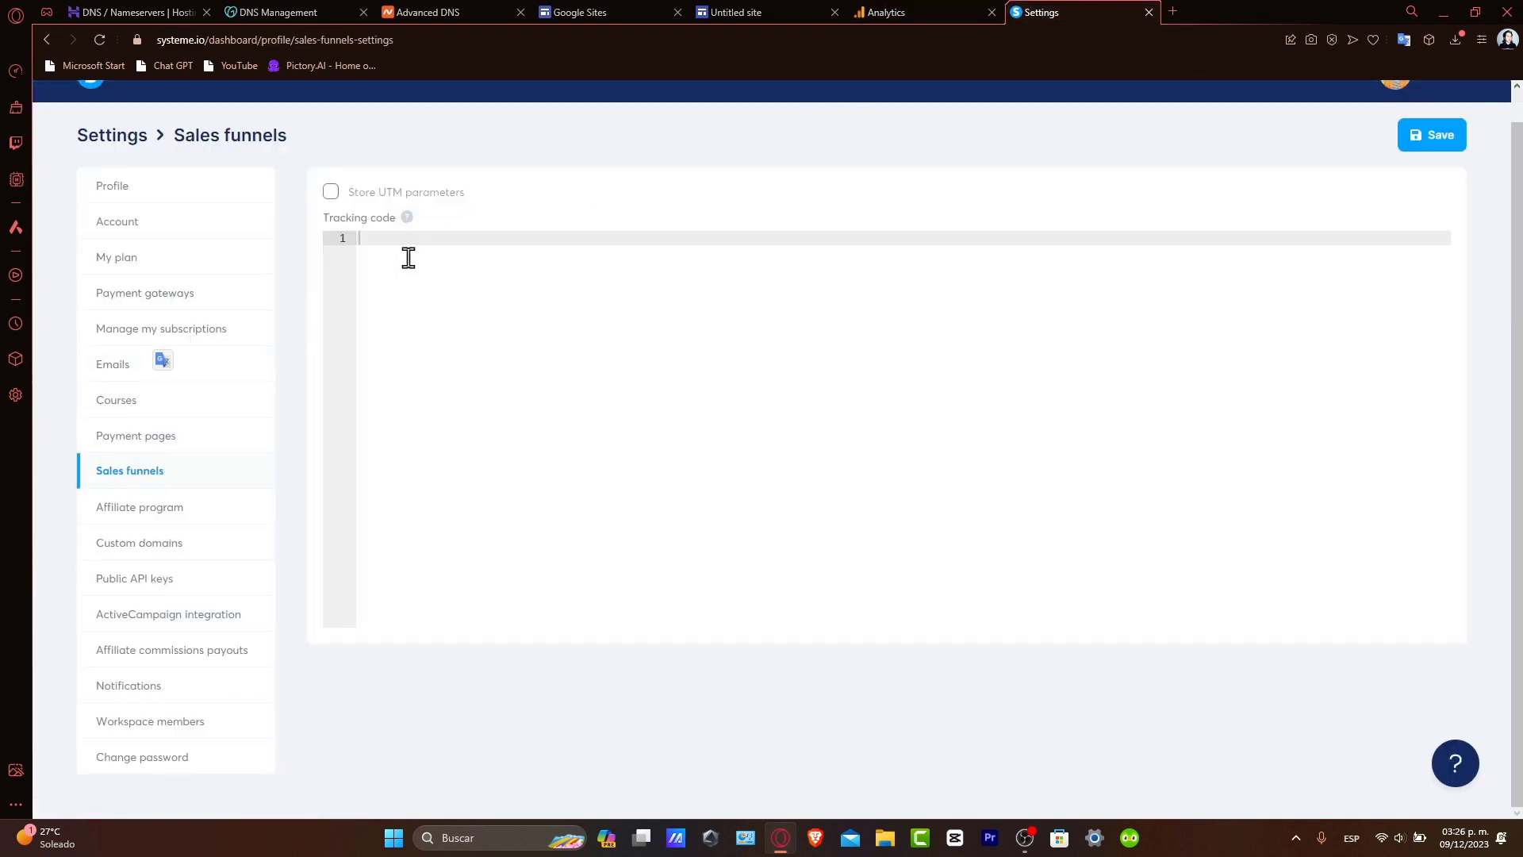
click(418, 242)
key(ctrl+v)
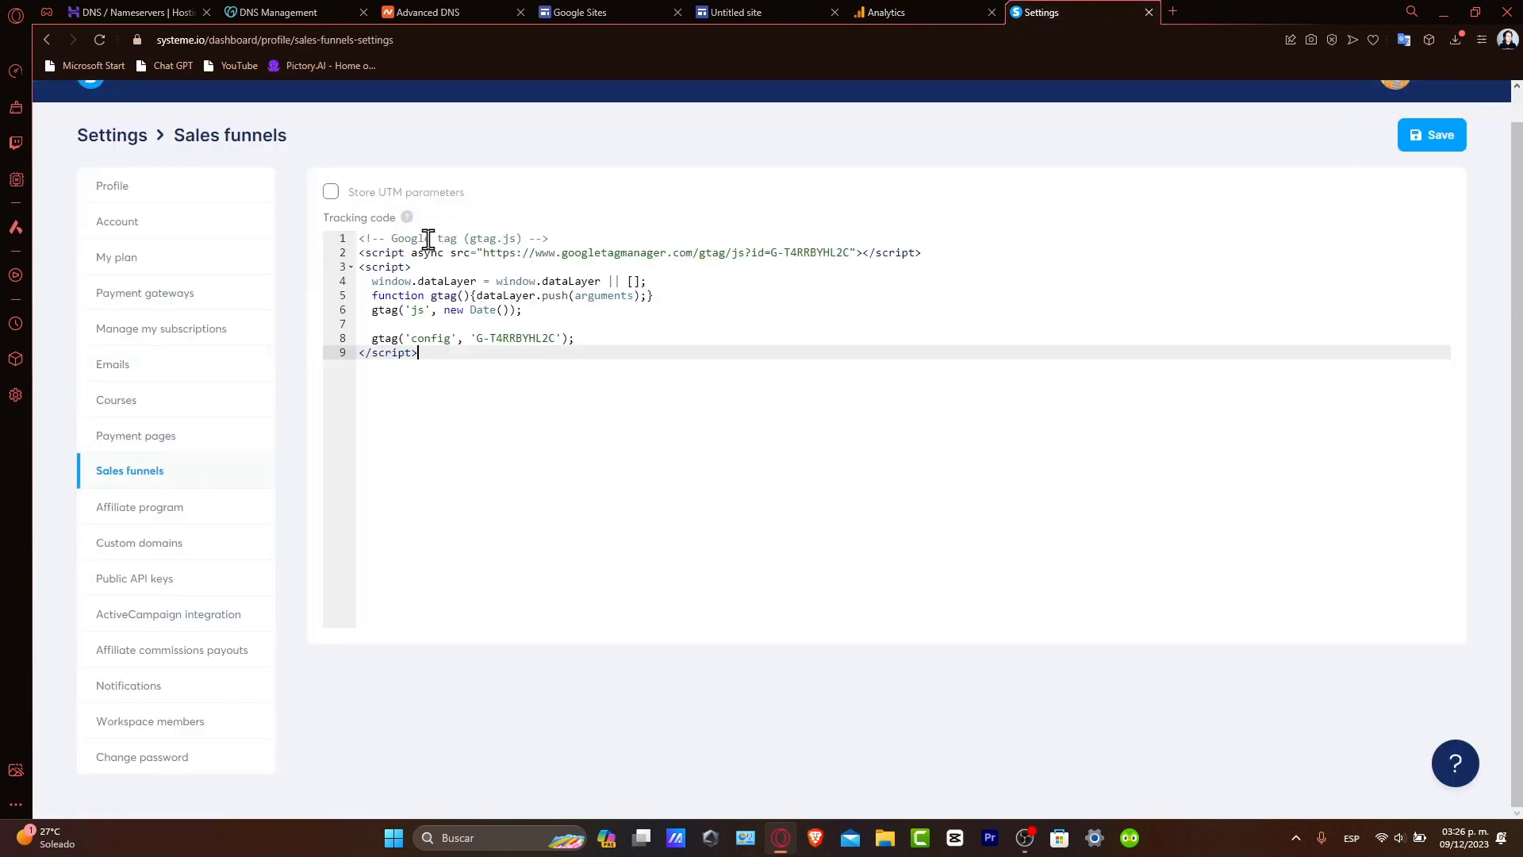
click(1434, 141)
click(885, 13)
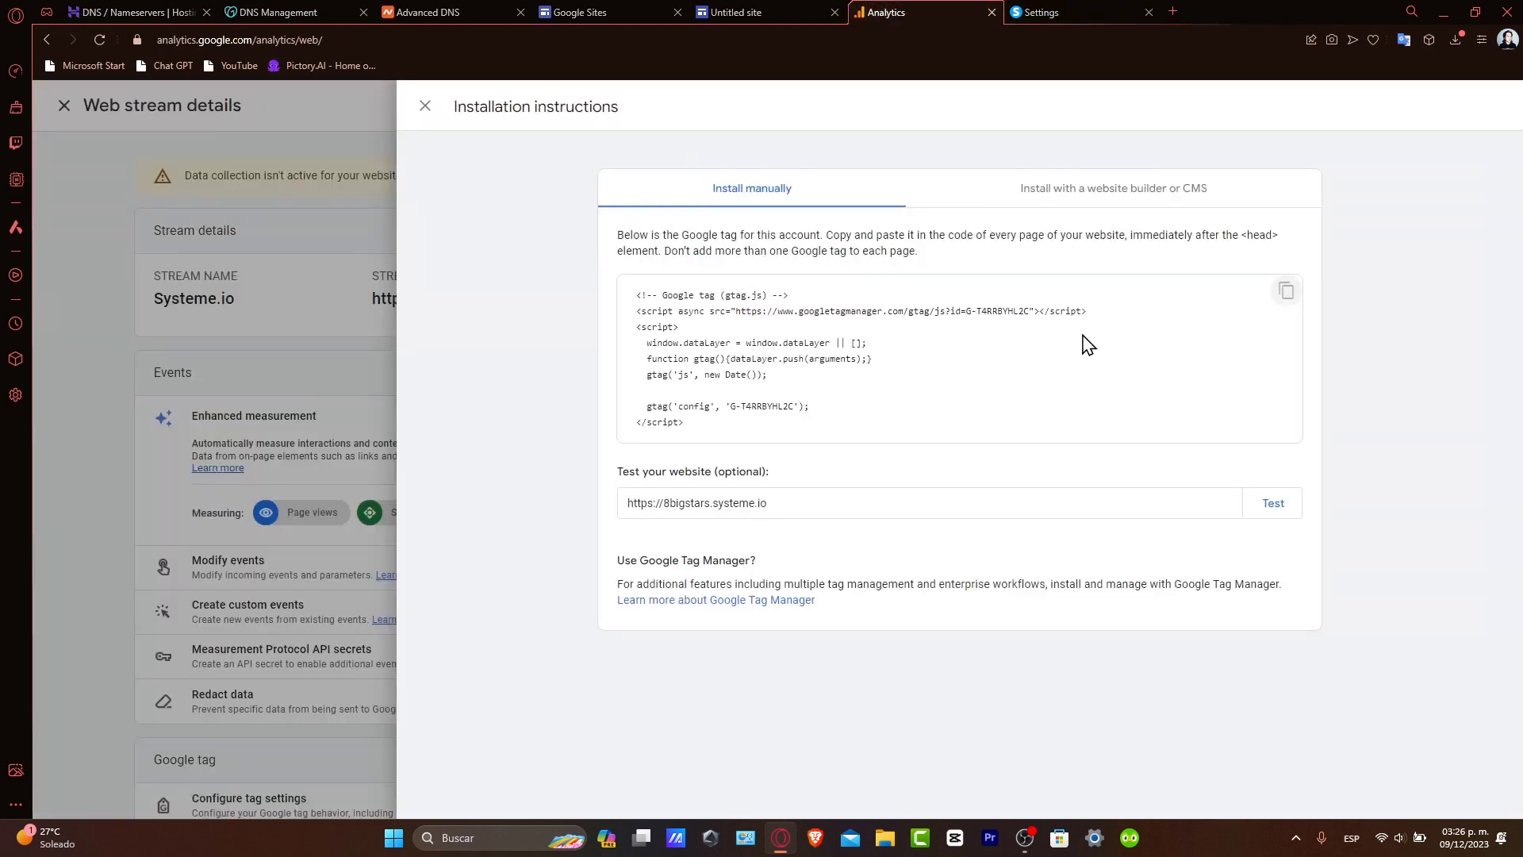
click(1285, 516)
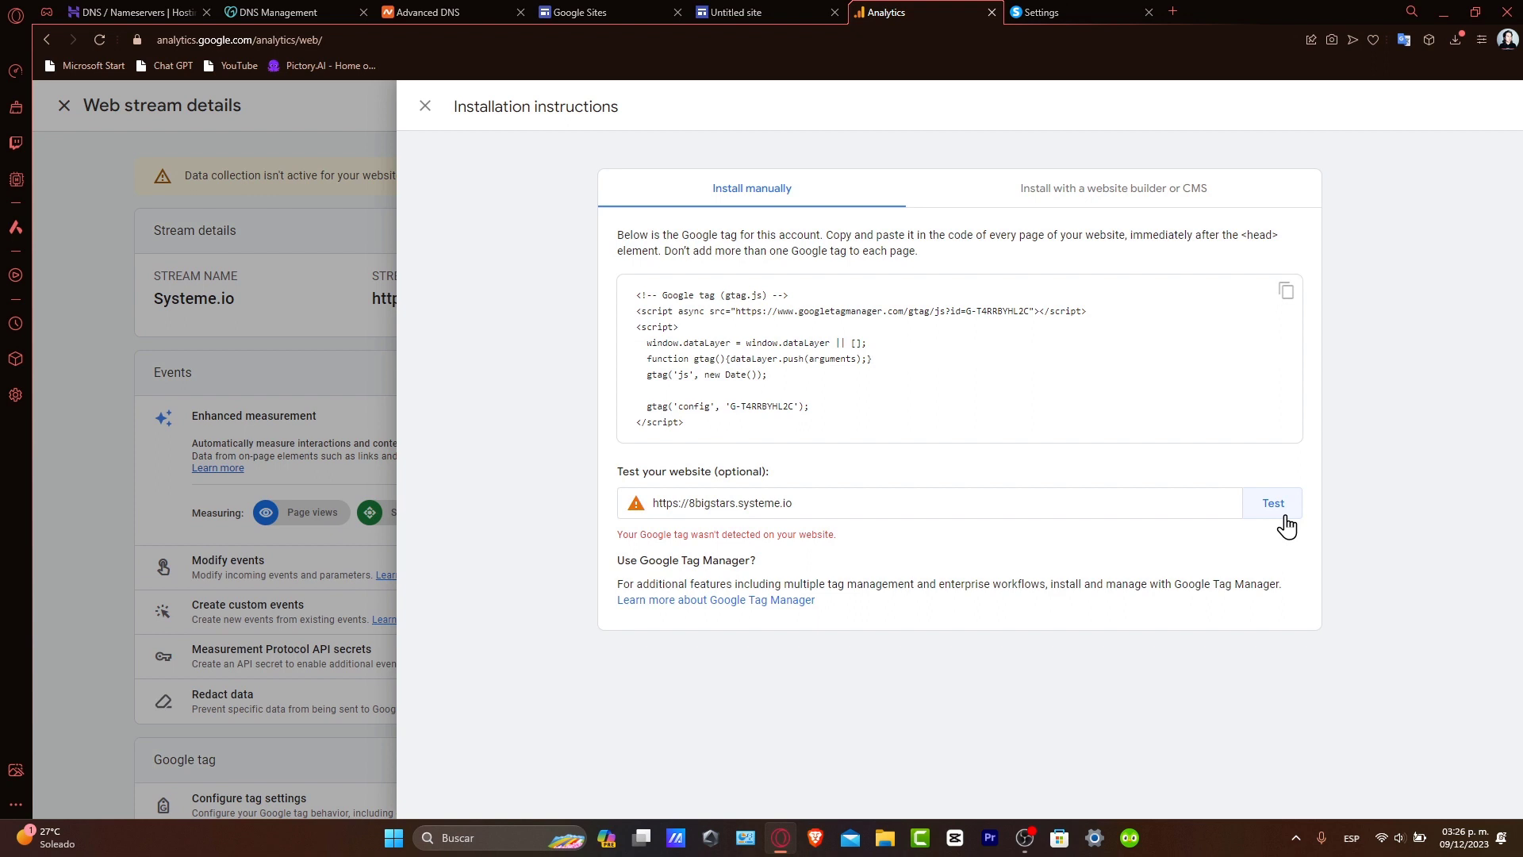
click(1273, 505)
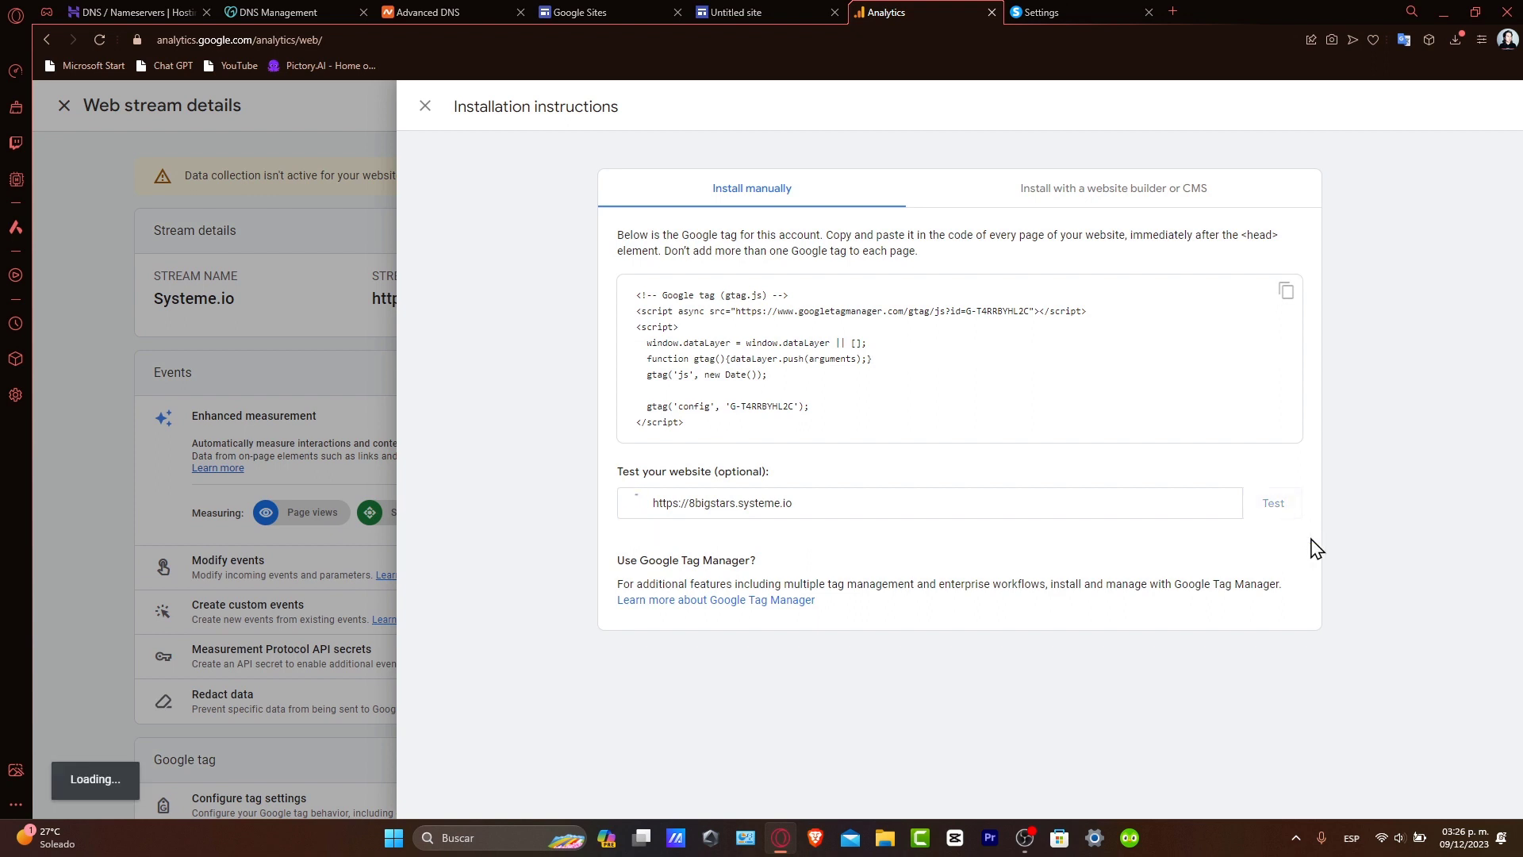
key(ctrl+Tab)
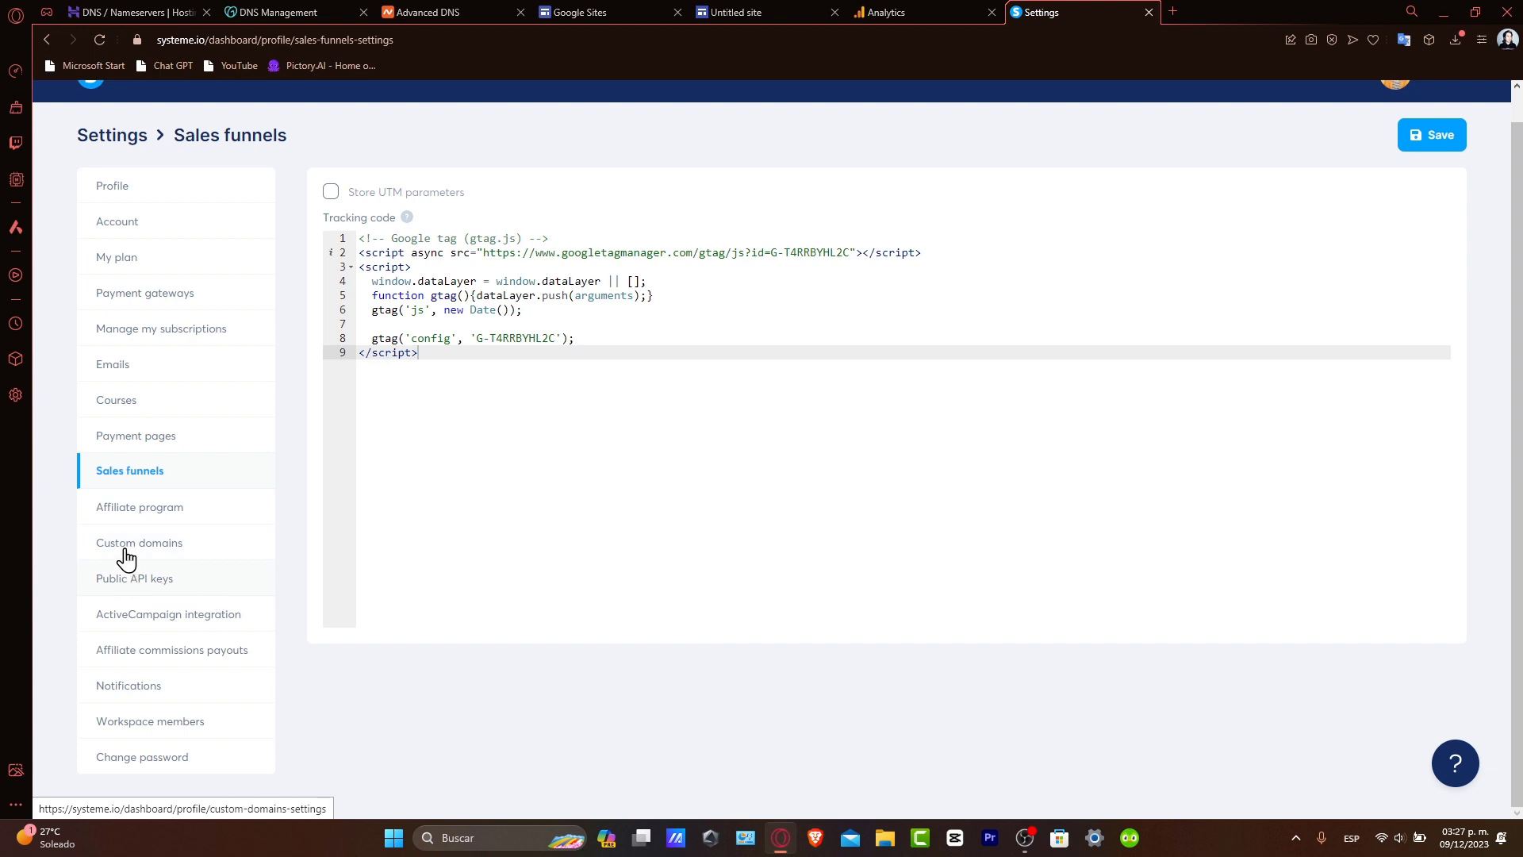
click(185, 546)
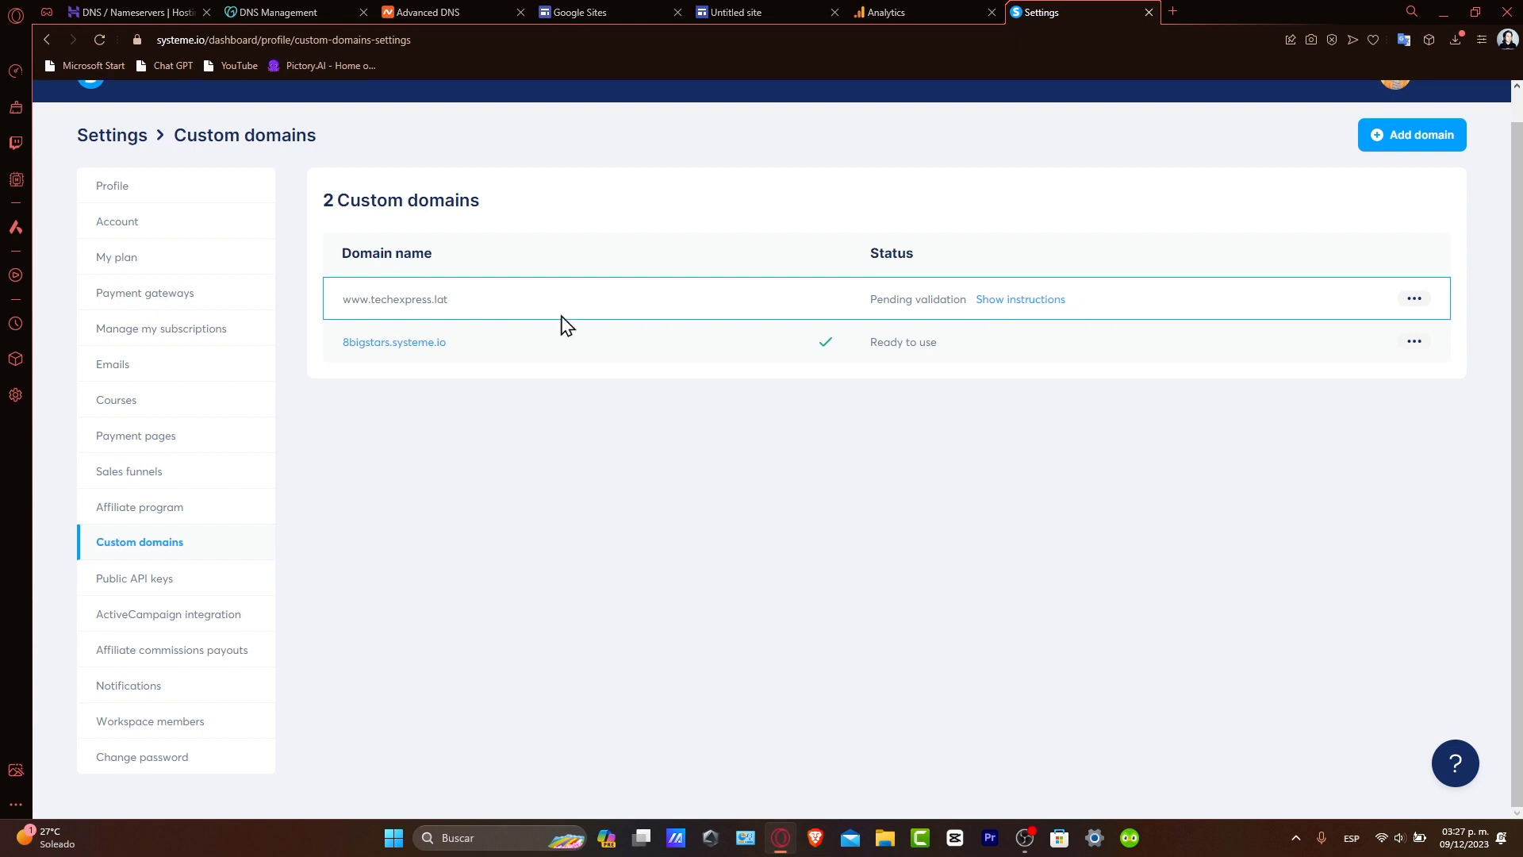
click(1414, 300)
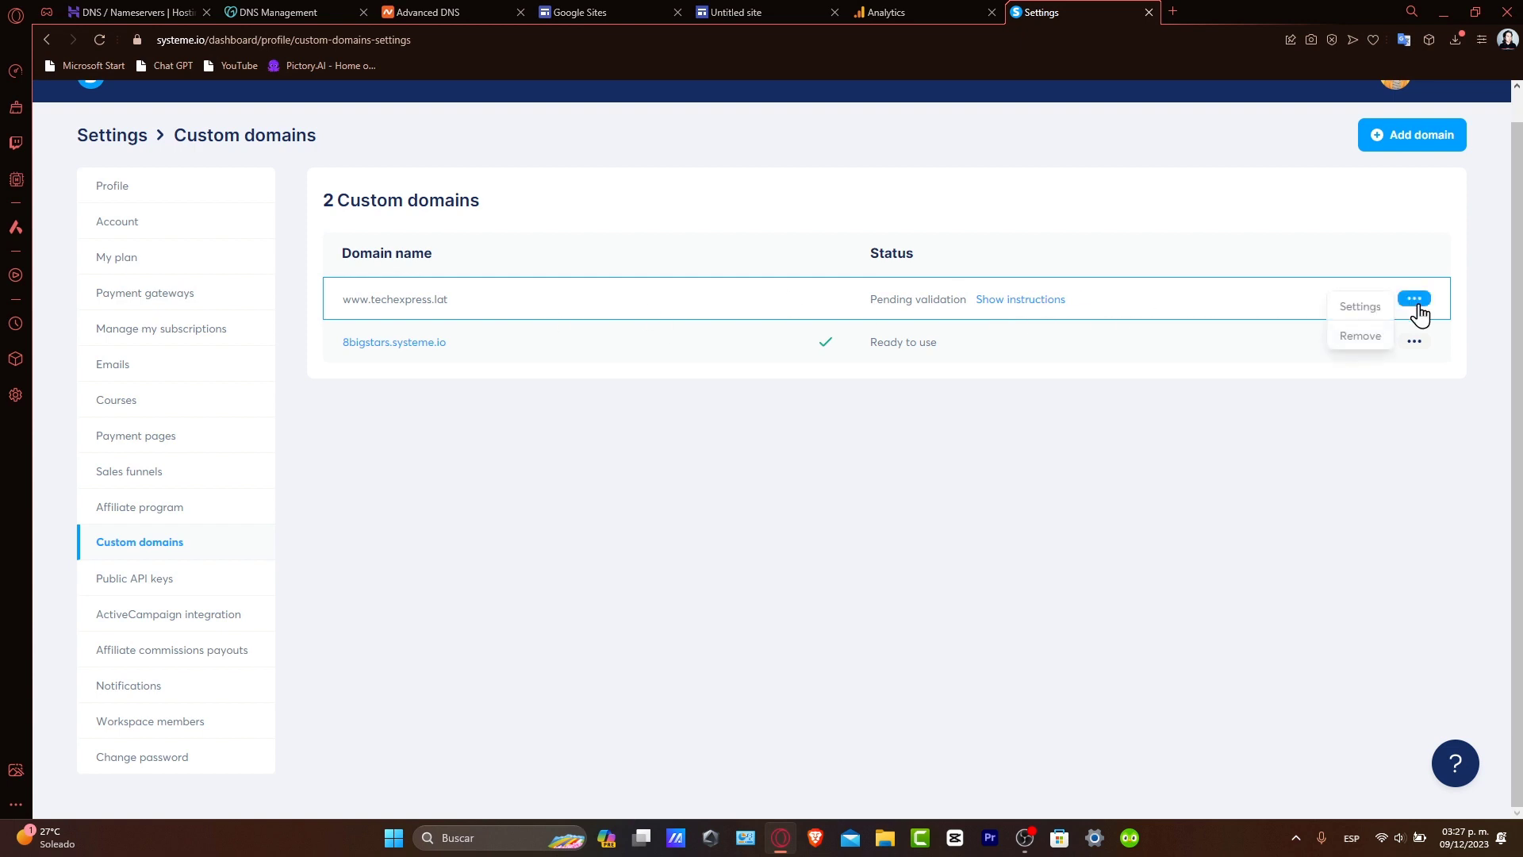
click(1369, 336)
click(718, 517)
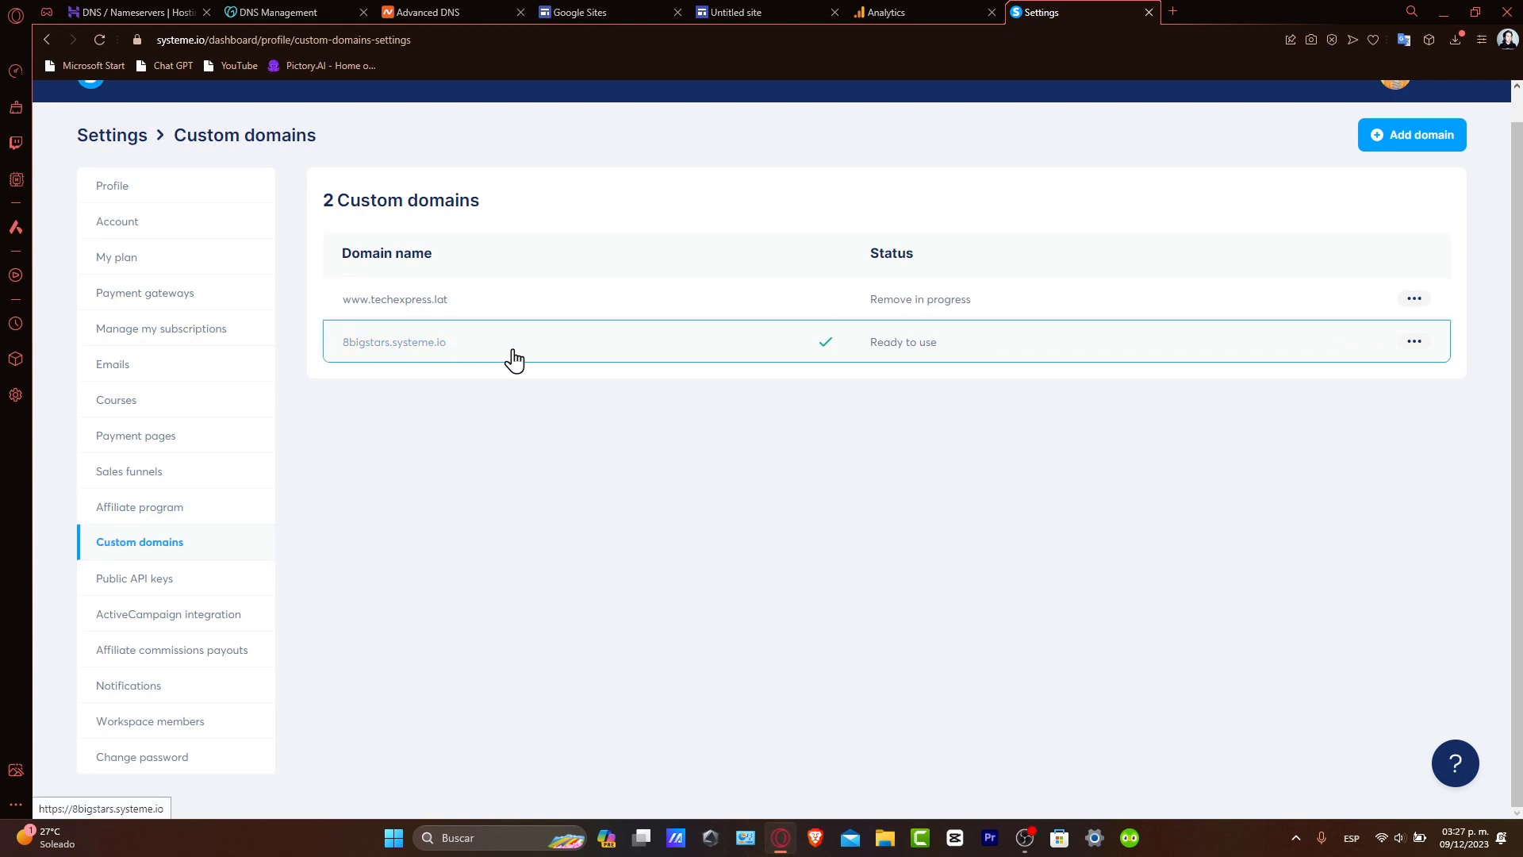
click(912, 12)
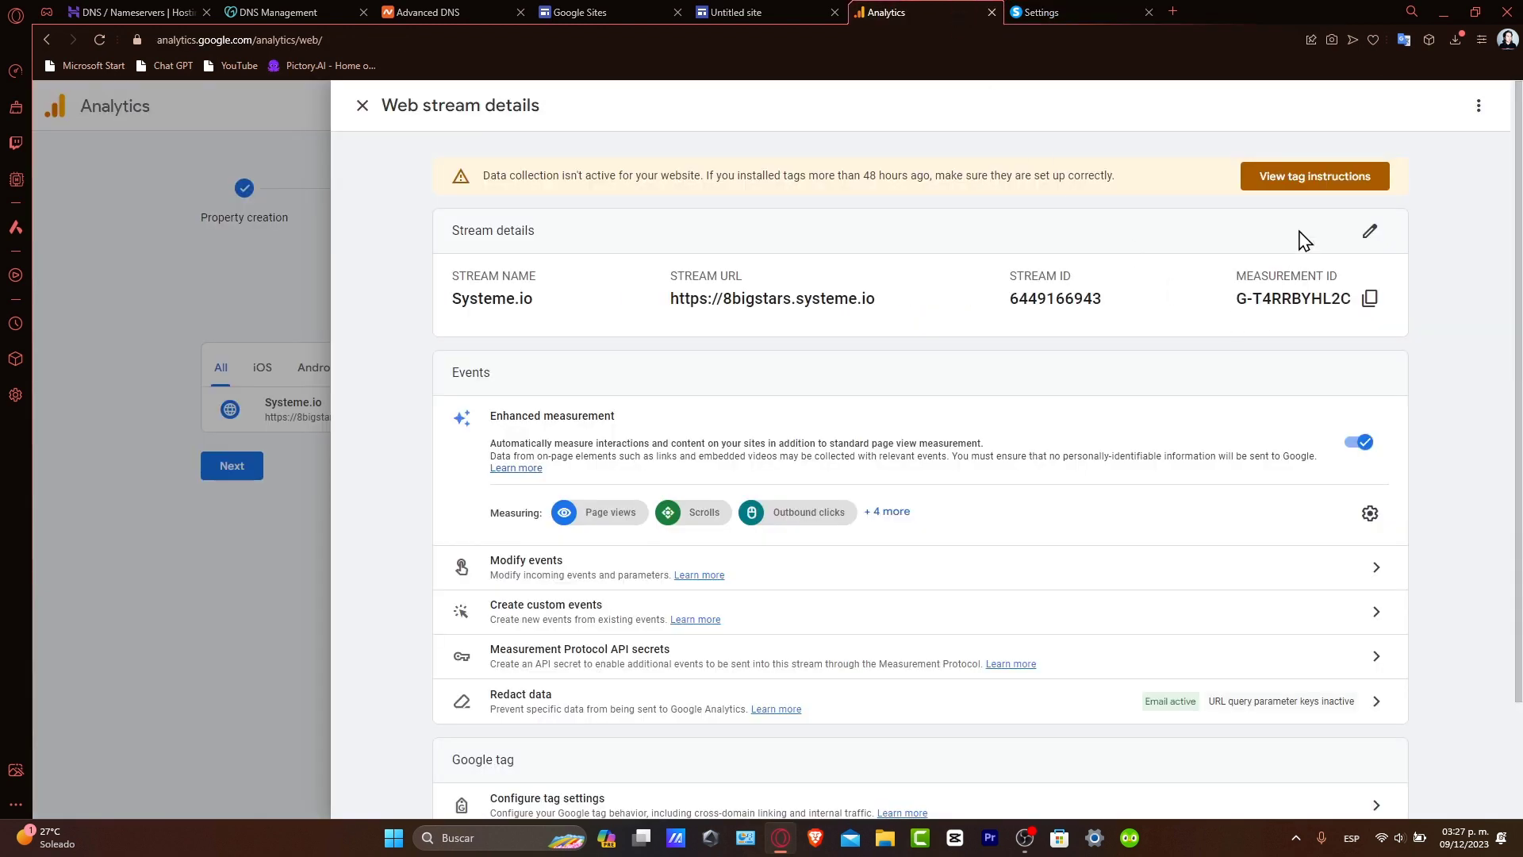
click(1315, 175)
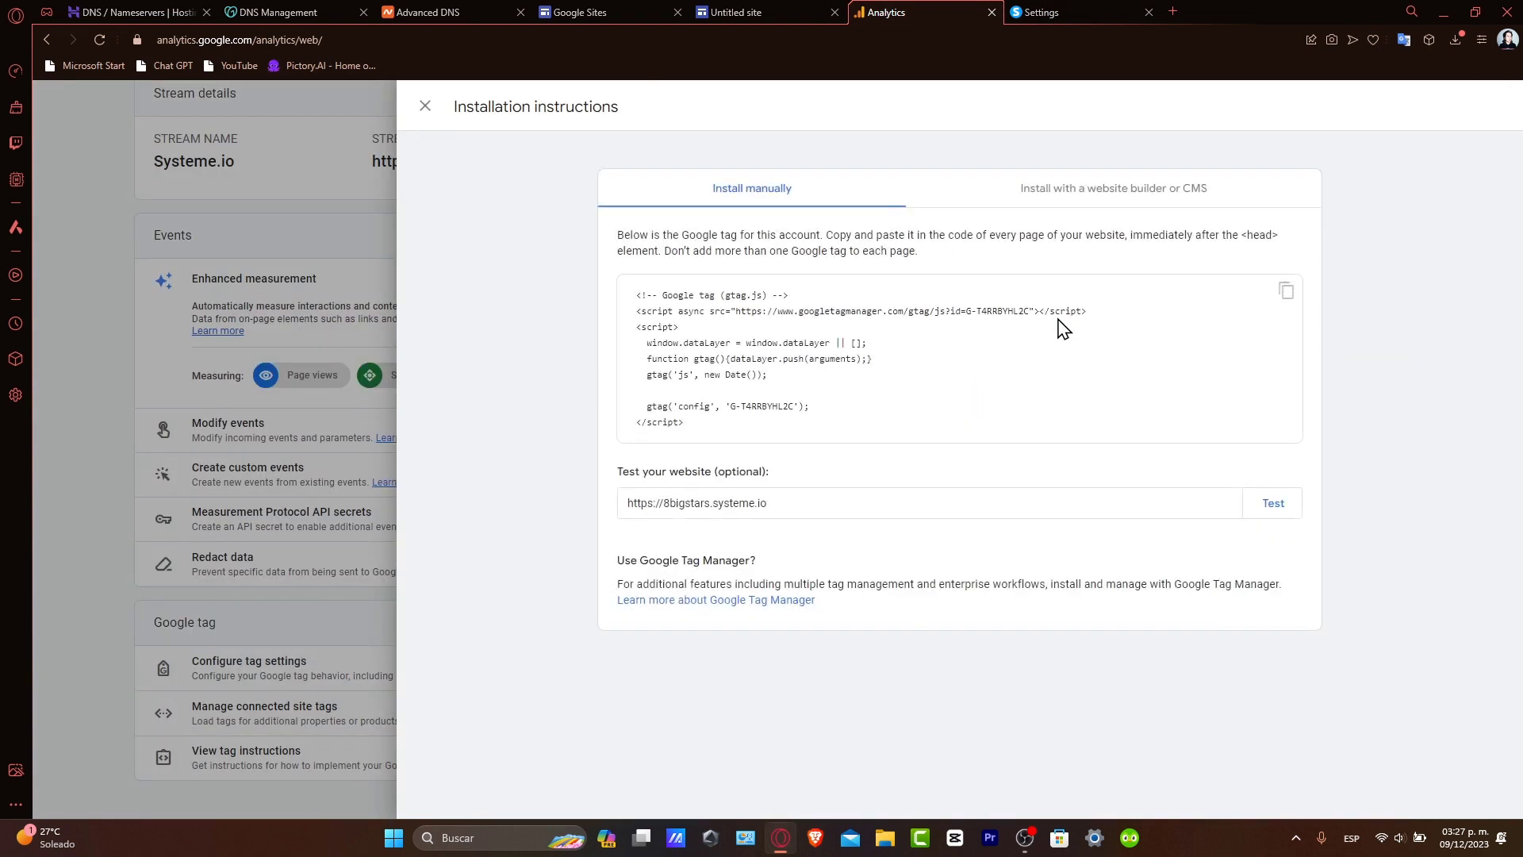
key(Escape)
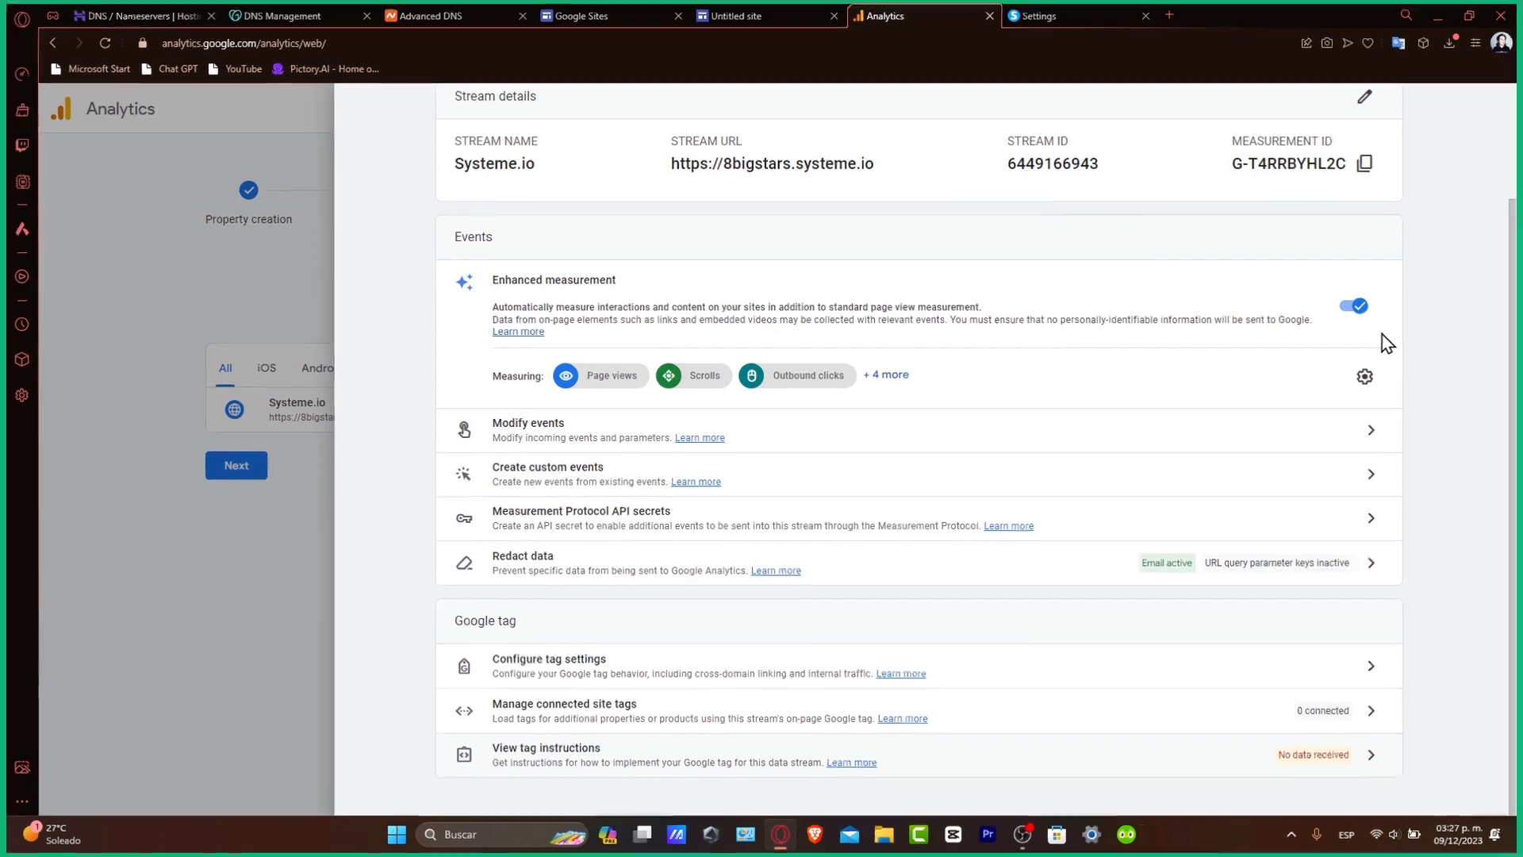